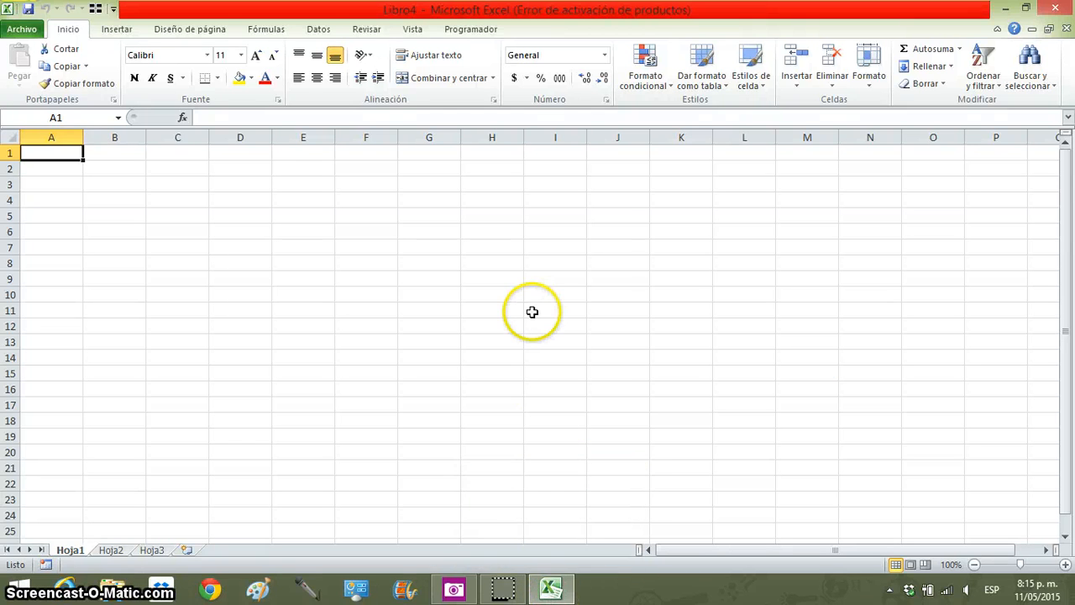
Copy the entire "Formato encuesta y codificación" sheet from A07 tutorial_tabulacion_excel into Hoja1 of Libro4.
{"action": "key", "text": "alt+Tab"}
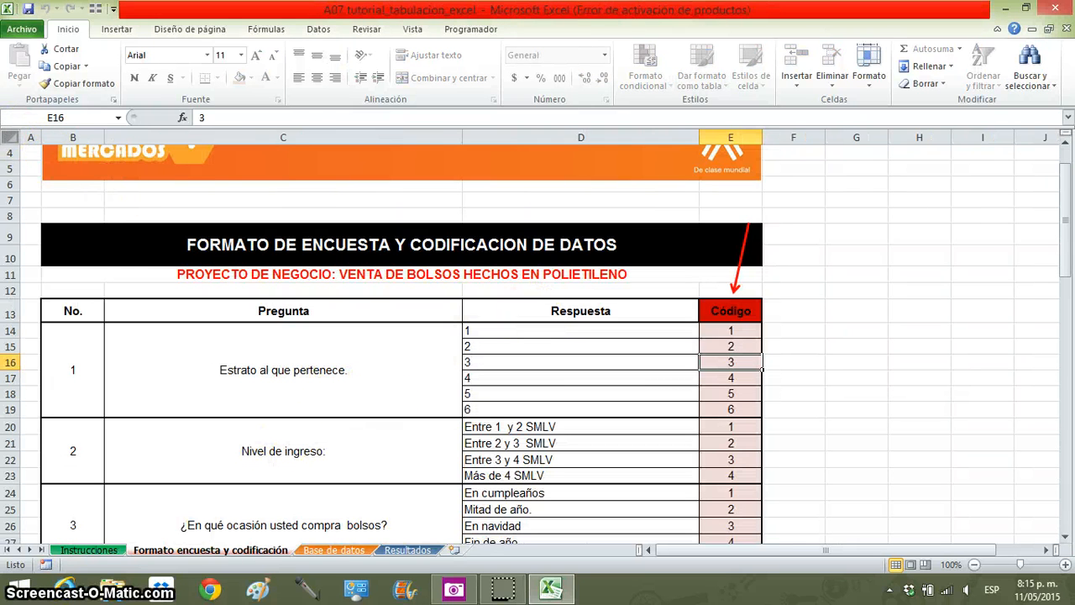
{"action": "left_click", "coordinate": [8, 137]}
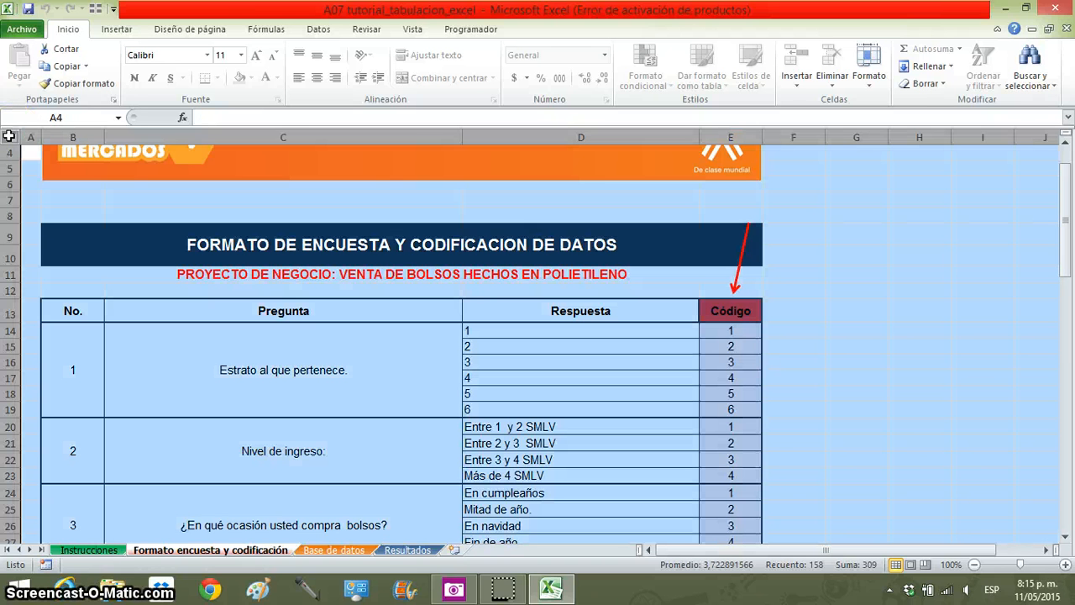
{"action": "key", "text": "ctrl+c"}
{"action": "key", "text": "alt+Tab"}
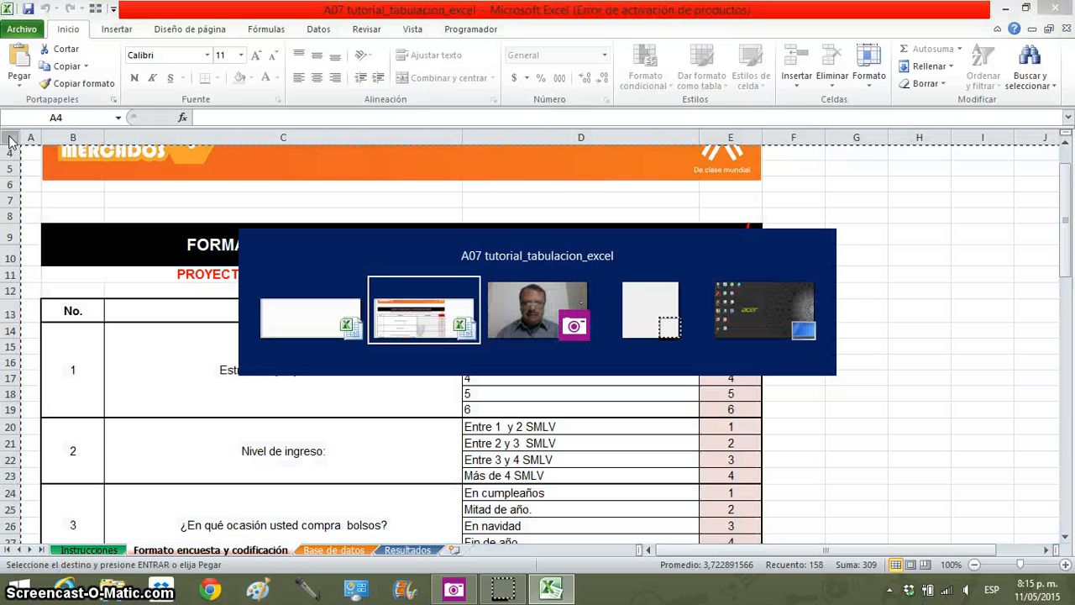
{"action": "key", "text": "alt+Tab"}
{"action": "key", "text": "alt+Tab"}
{"action": "key", "text": "alt+Tab"}
{"action": "key", "text": "alt+Tab"}
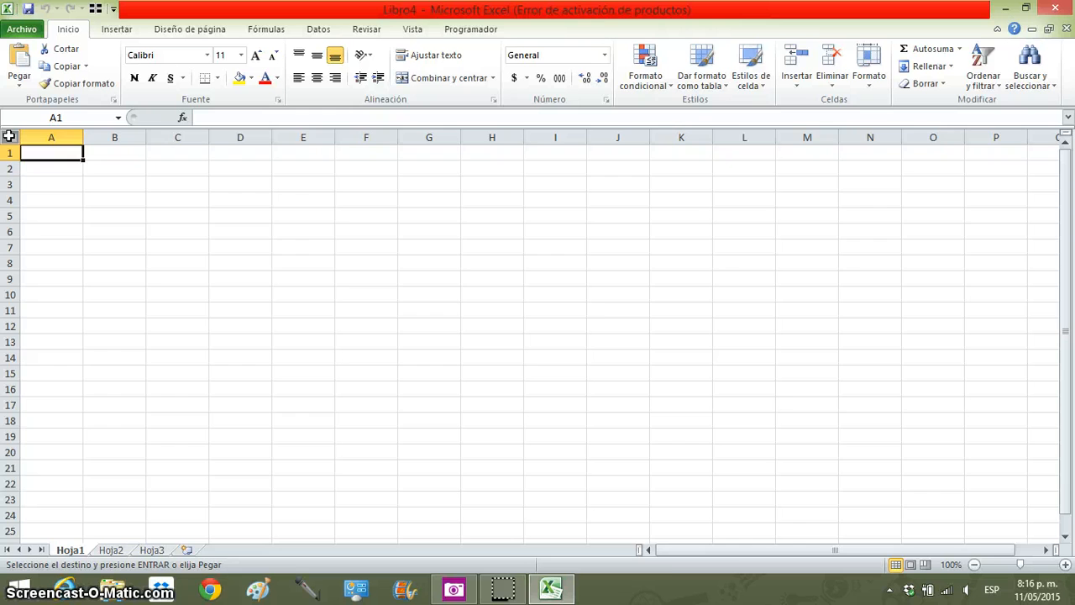
{"action": "left_click", "coordinate": [8, 136]}
{"action": "key", "text": "ctrl+v"}
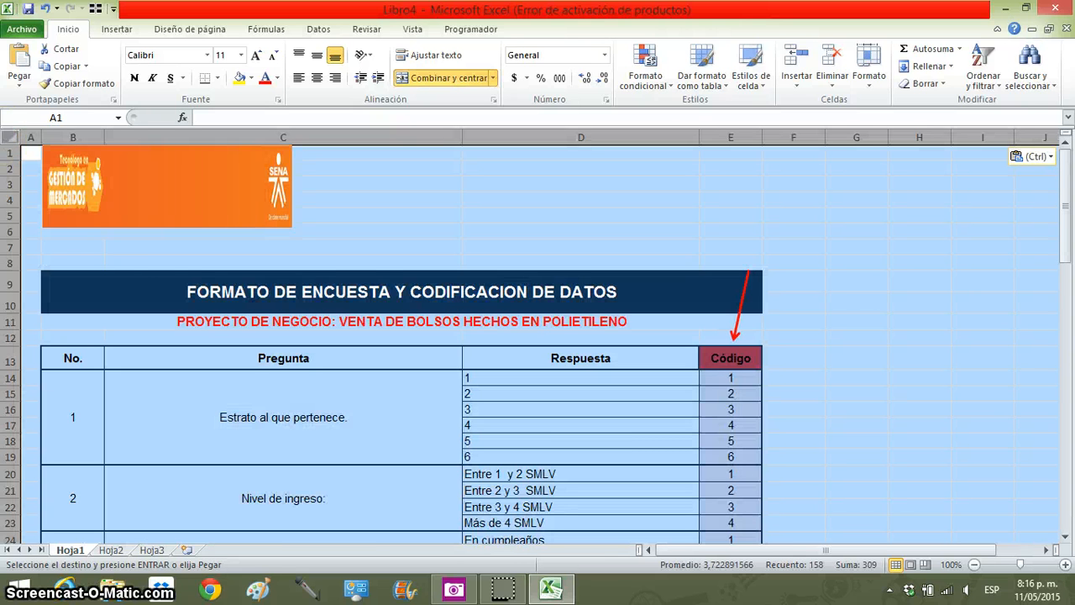
Widen the orange banner image on Hoja1 so it spans the table's width through column E.
{"action": "left_click", "coordinate": [252, 187]}
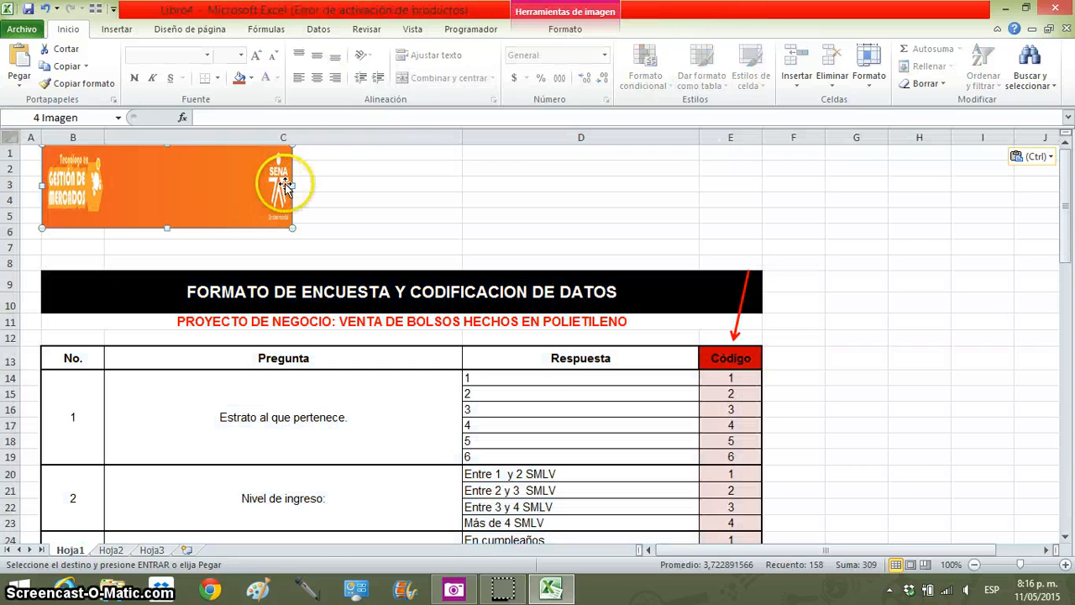
{"action": "left_click_drag", "start_coordinate": [292, 186], "coordinate": [758, 211]}
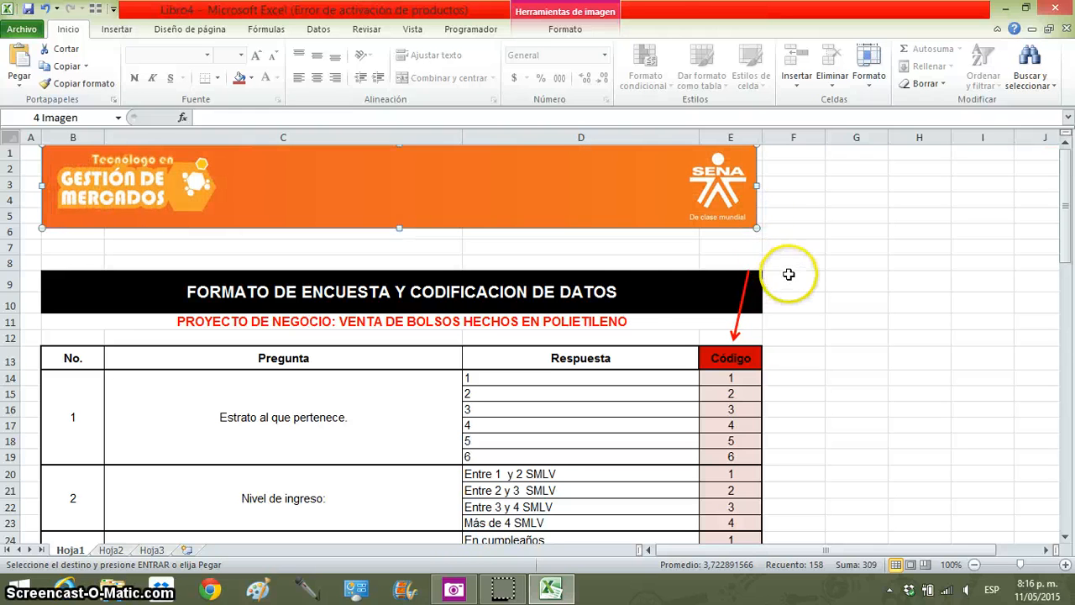
{"action": "left_click", "coordinate": [787, 278]}
Undo the clearing of the question 1 codes in E14:E16.
{"action": "left_click", "coordinate": [731, 378]}
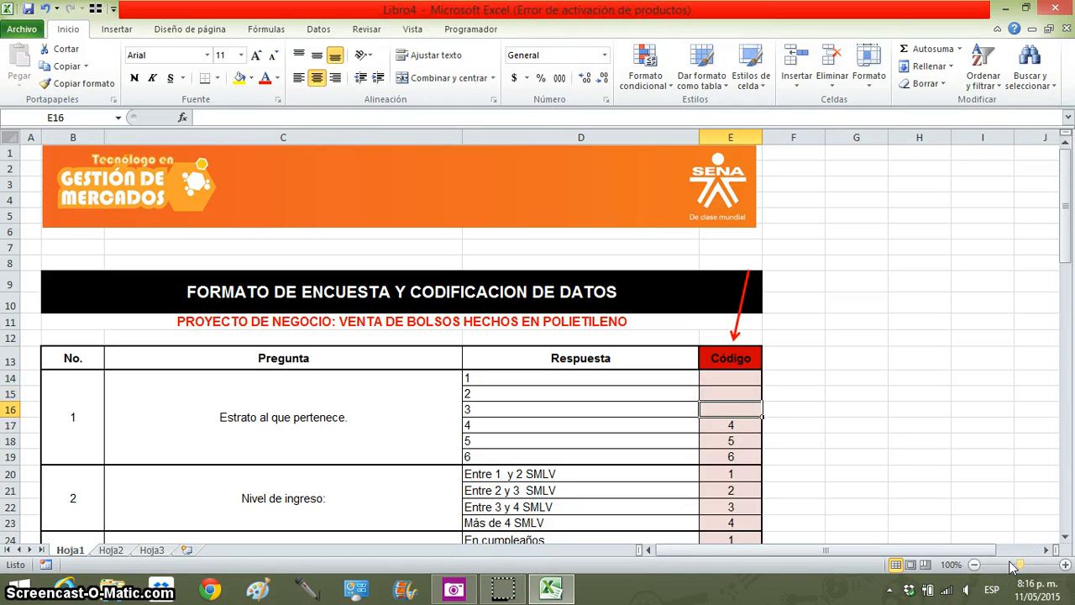
{"action": "key", "text": "ctrl+z"}
{"action": "key", "text": "ctrl+z"}
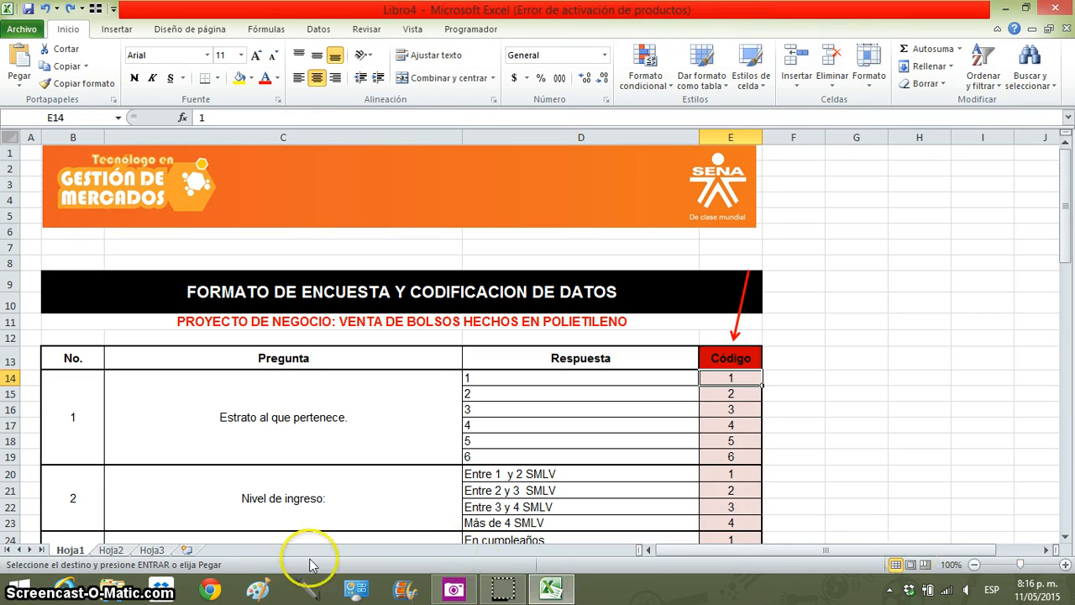
Copy the entire "Base de datos" sheet from A07 tutorial_tabulacion_excel into Hoja2 of Libro4.
{"action": "left_click", "coordinate": [112, 550]}
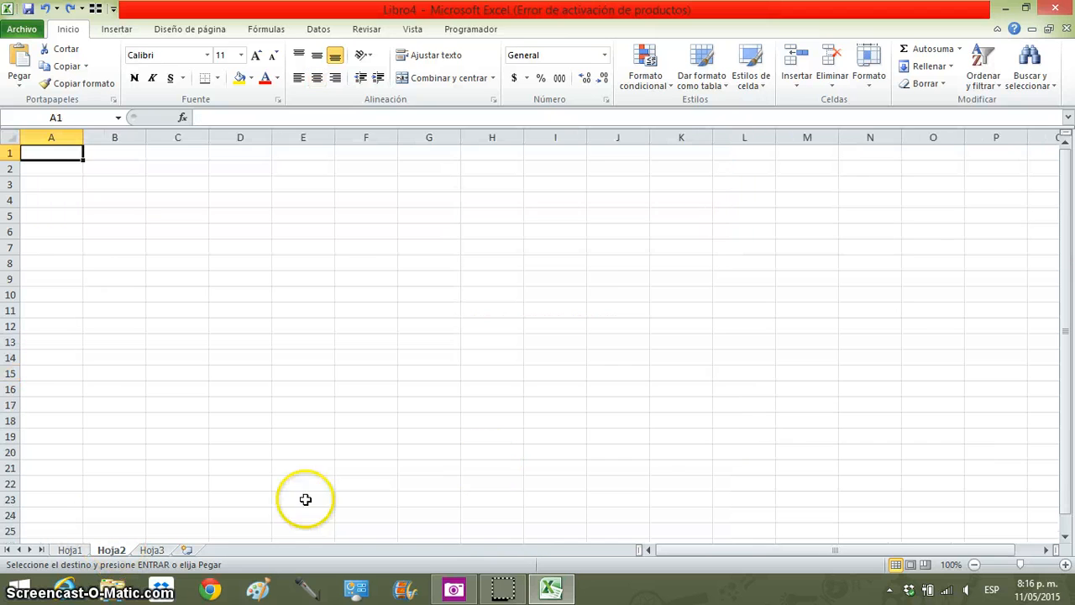
{"action": "key", "text": "alt+Tab"}
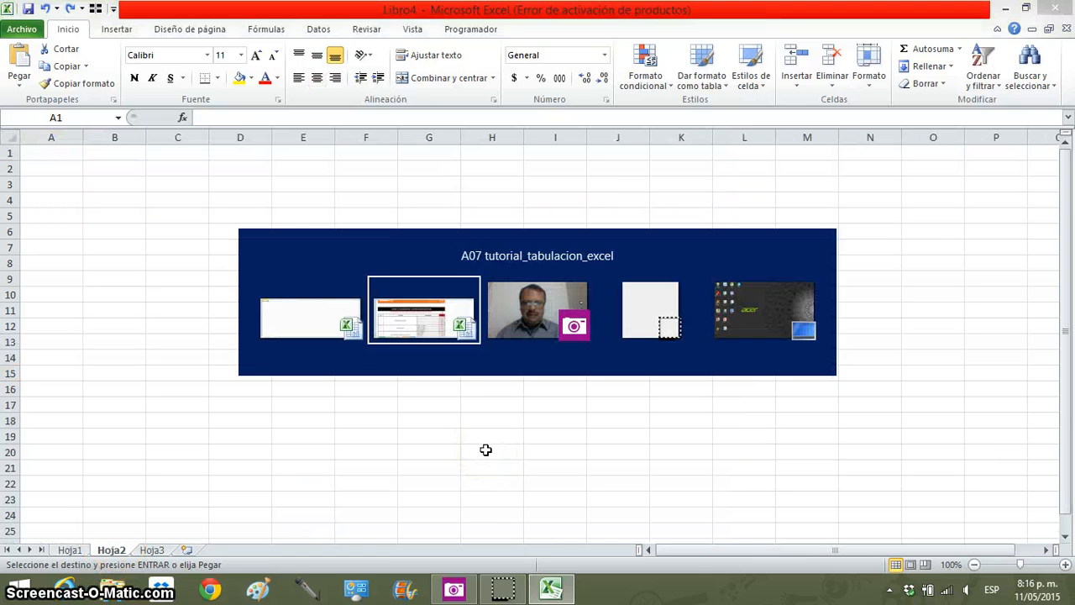
{"action": "left_click", "coordinate": [336, 550]}
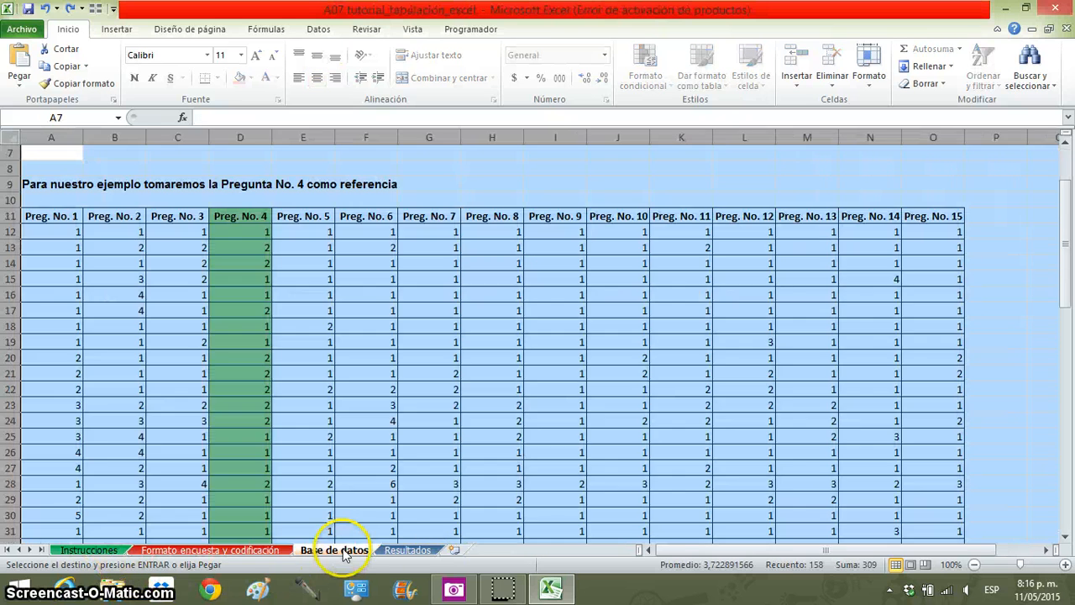
{"action": "left_click", "coordinate": [131, 163]}
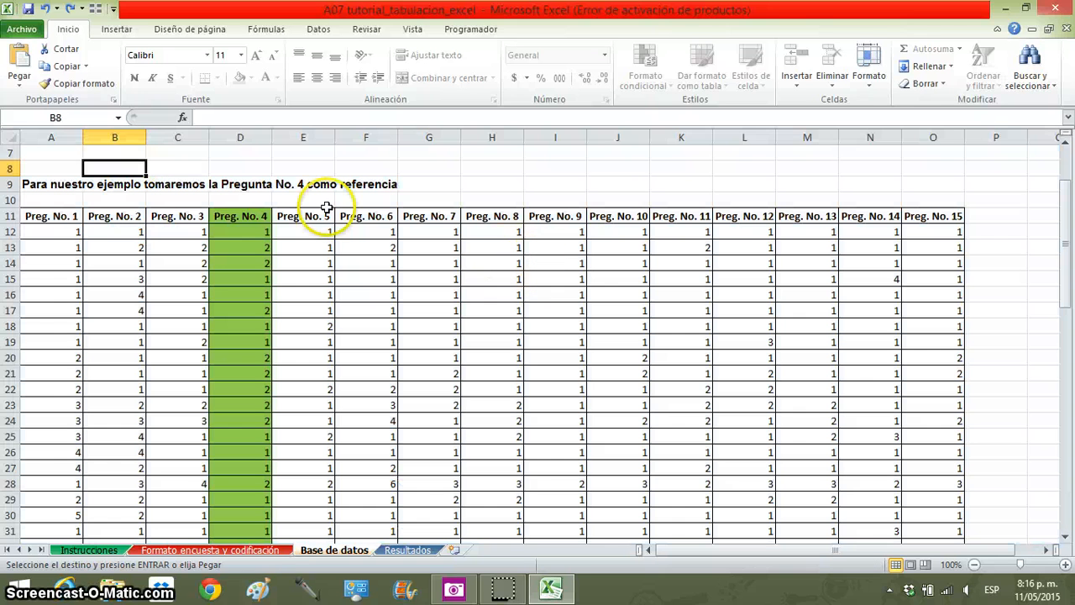
{"action": "left_click", "coordinate": [8, 137]}
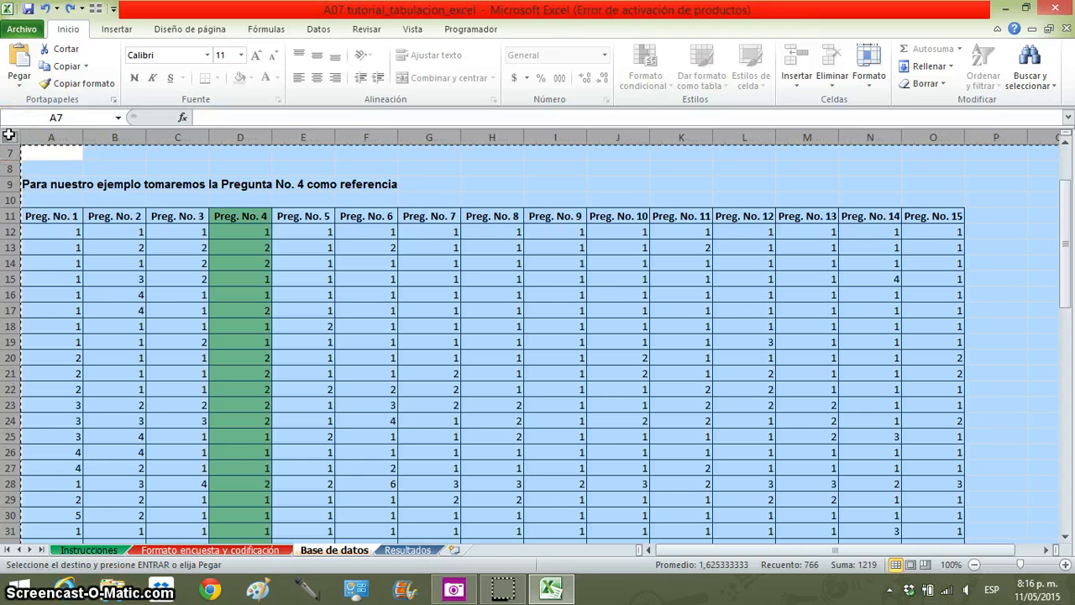
{"action": "key", "text": "alt+Tab"}
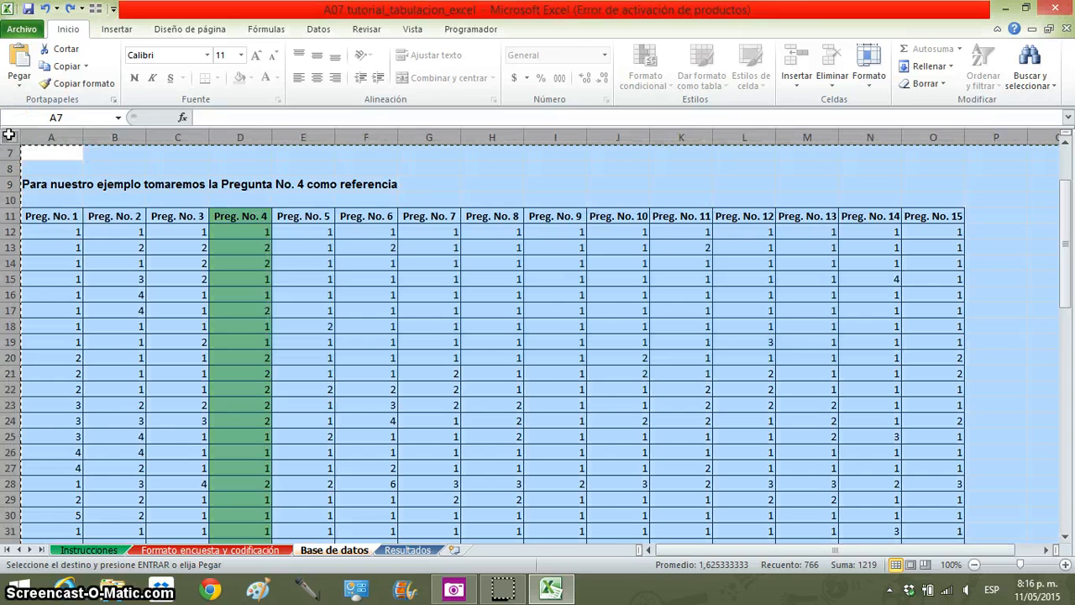
{"action": "key", "text": "alt+Tab"}
{"action": "key", "text": "alt+Tab"}
{"action": "key", "text": "alt+Tab"}
{"action": "key", "text": "alt+Tab"}
{"action": "key", "text": "alt+Tab"}
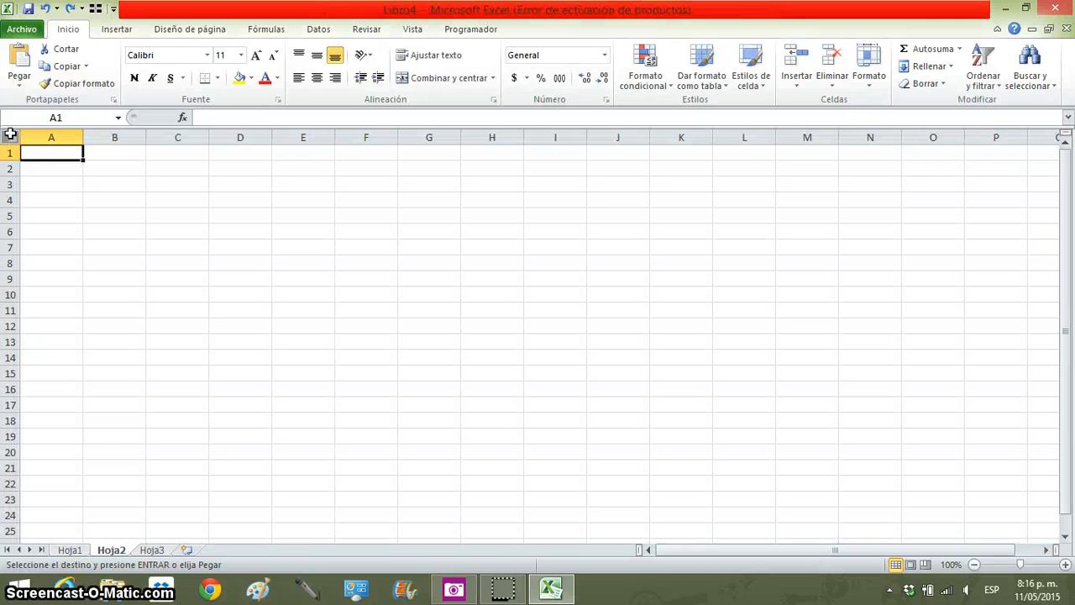
{"action": "key", "text": "ctrl+v"}
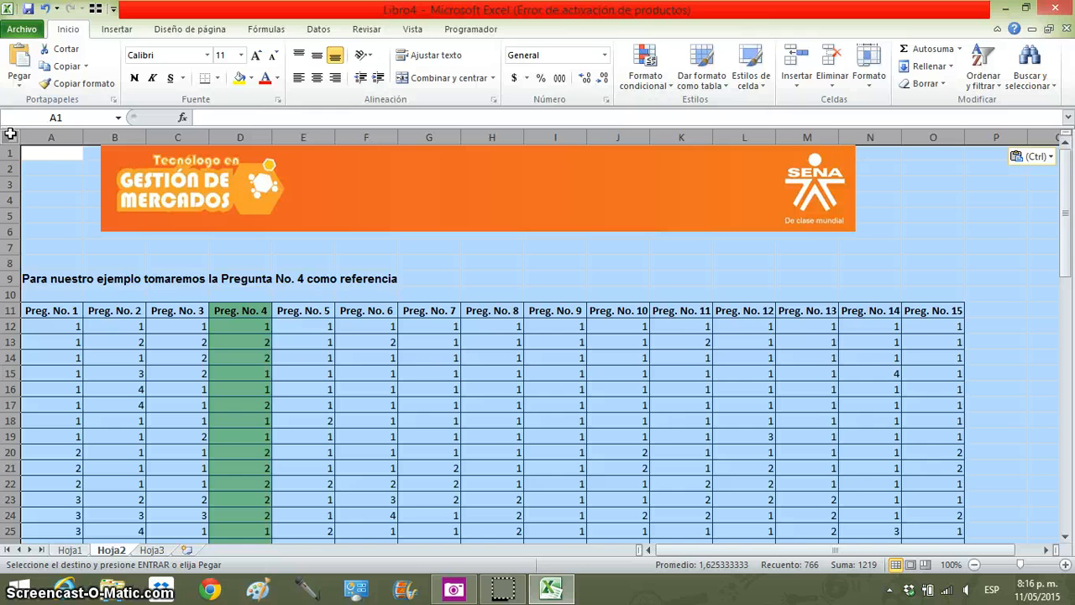
{"action": "left_click", "coordinate": [51, 153]}
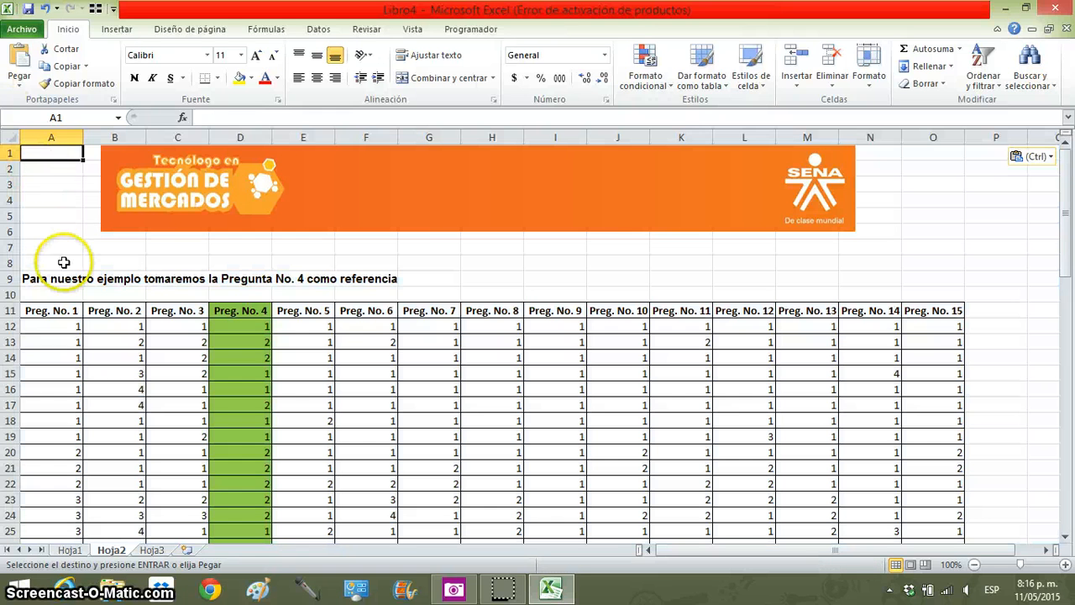
Copy the entire "Resultados" sheet from A07 tutorial_tabulacion_excel into Hoja3 of Libro4.
{"action": "left_click", "coordinate": [153, 549]}
{"action": "key", "text": "alt+Tab"}
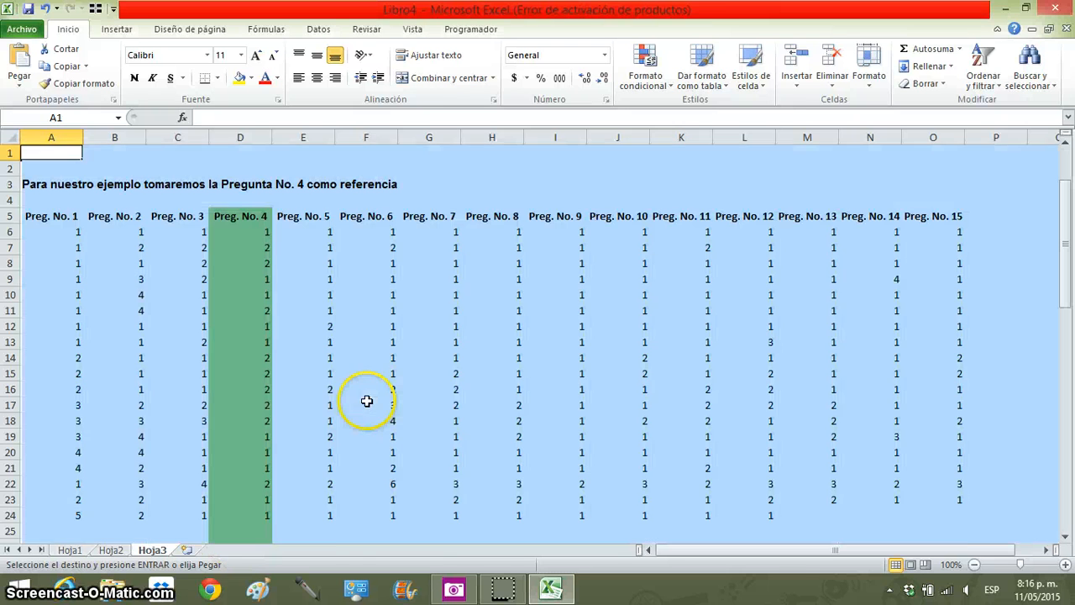
{"action": "left_click", "coordinate": [413, 551]}
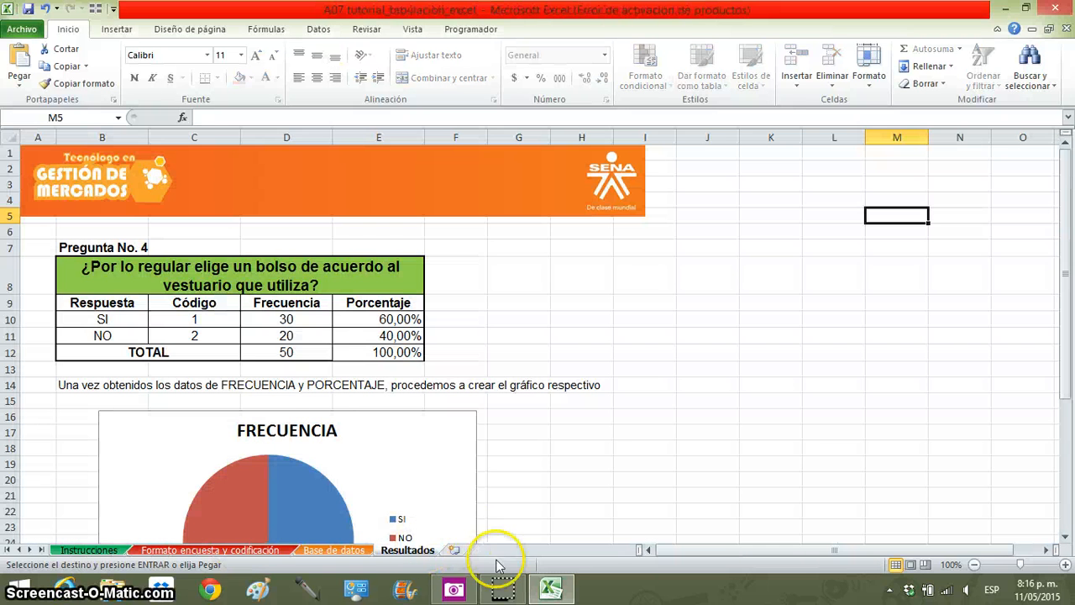
{"action": "left_click", "coordinate": [9, 137]}
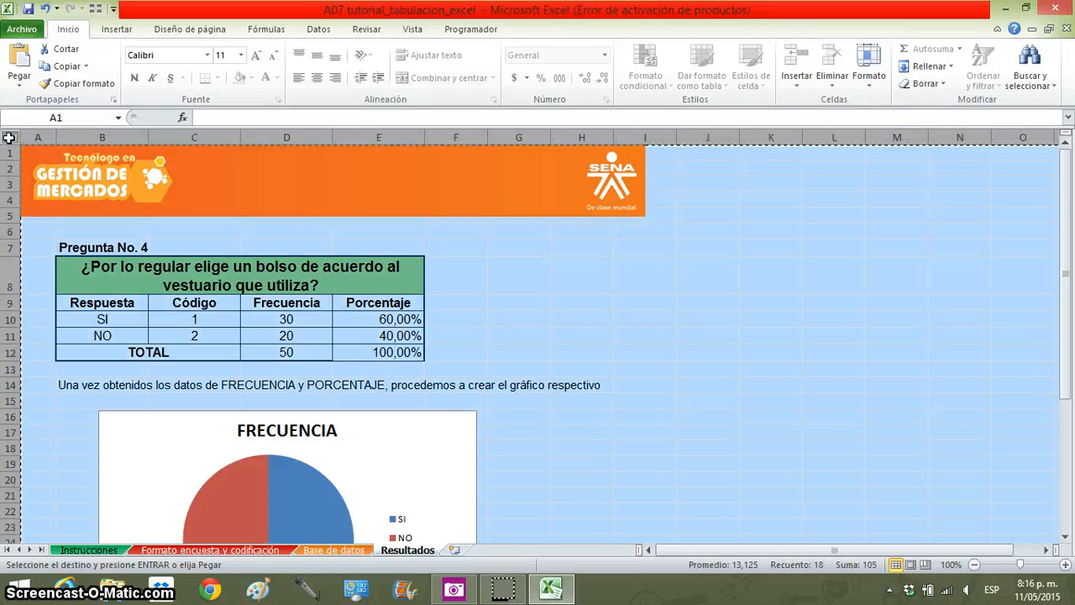
{"action": "key", "text": "alt+Tab"}
{"action": "key", "text": "alt+Tab"}
{"action": "key", "text": "alt+Tab"}
{"action": "key", "text": "alt+Tab"}
{"action": "key", "text": "alt+Tab"}
{"action": "key", "text": "alt+Tab"}
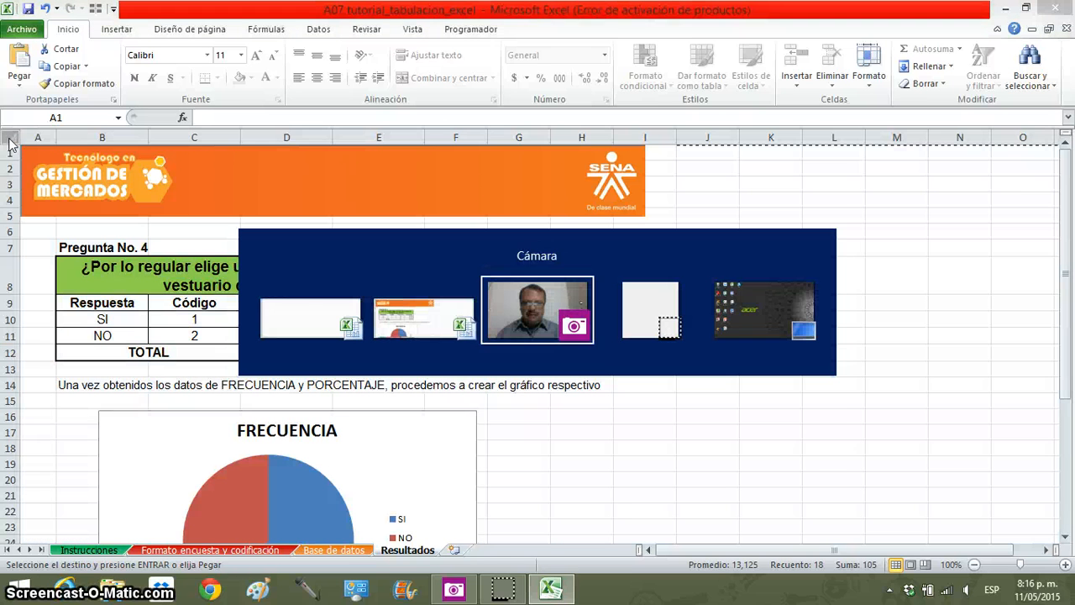
{"action": "key", "text": "alt+Tab"}
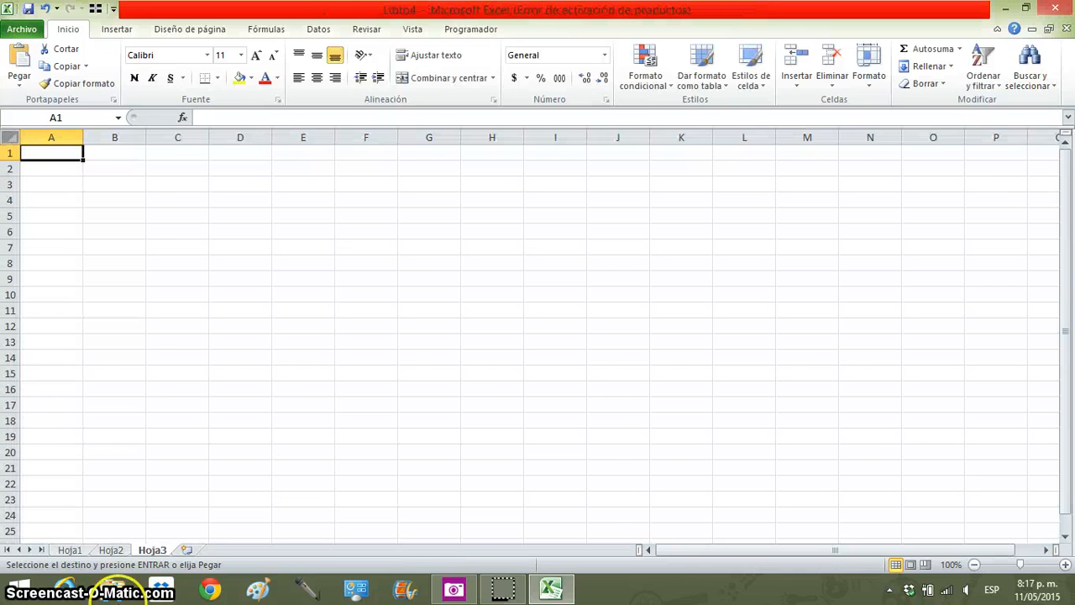
{"action": "key", "text": "ctrl+a"}
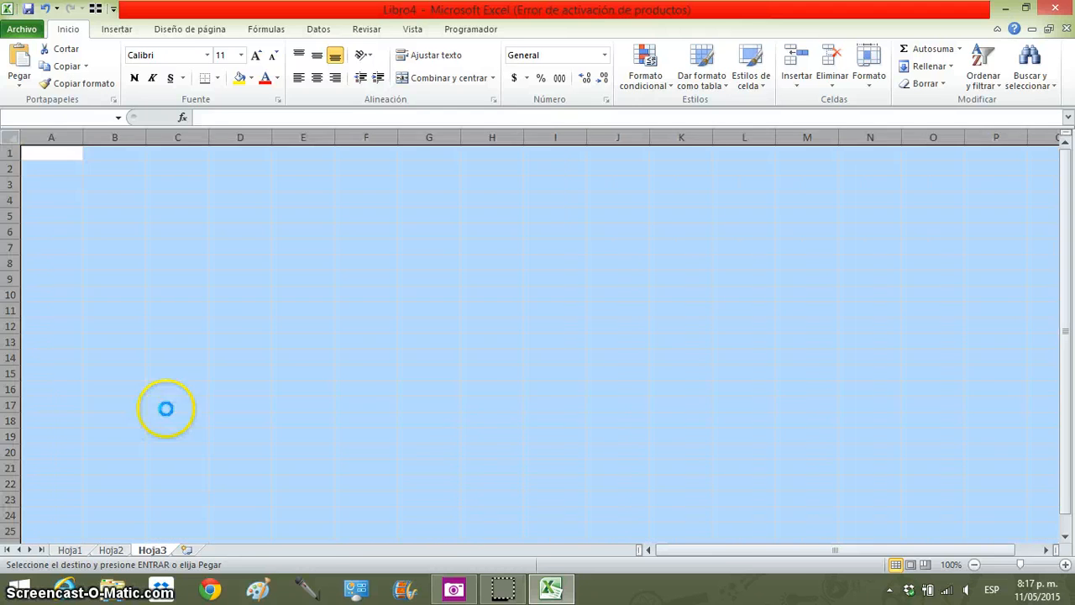
{"action": "key", "text": "ctrl+v"}
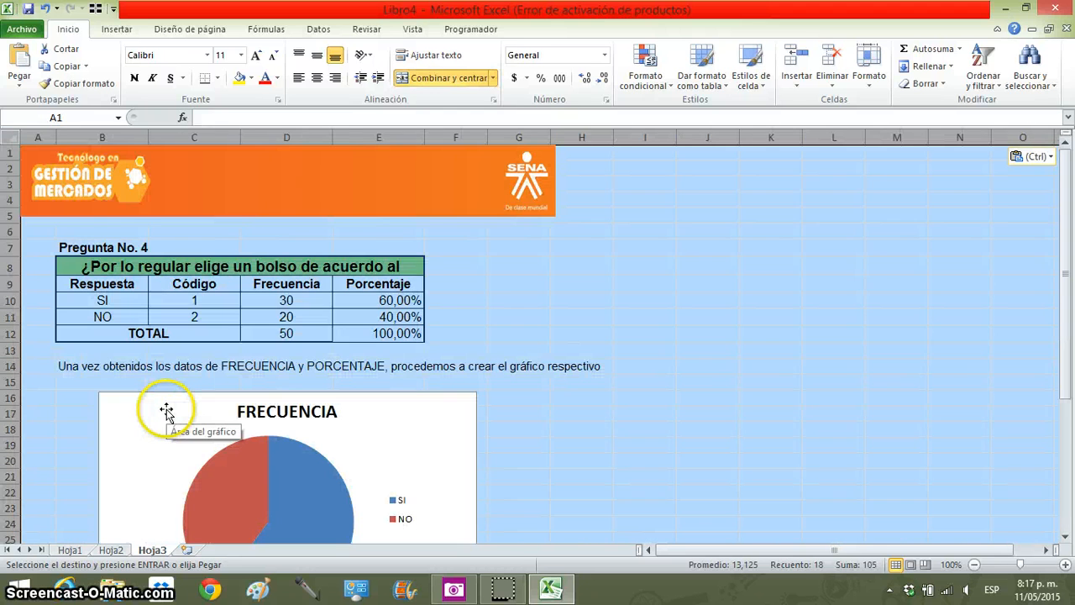
{"action": "left_click", "coordinate": [76, 232]}
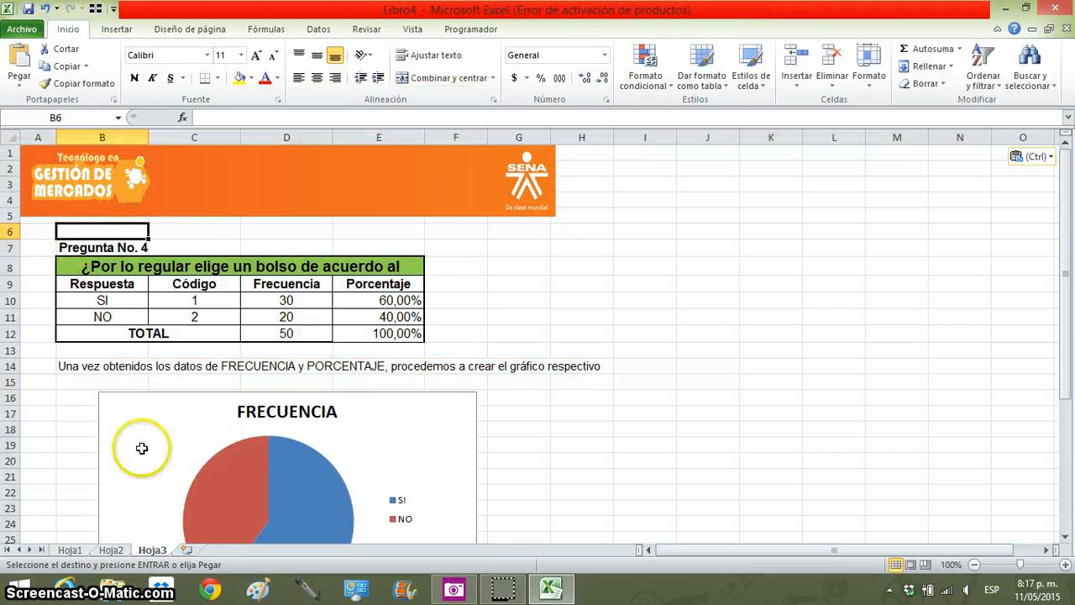
Examine on Hoja1 how the answers to question 1 (Estrato al que pertenece) and question 2 (Nivel de ingreso) are matched to their codes.
{"action": "left_click", "coordinate": [70, 550]}
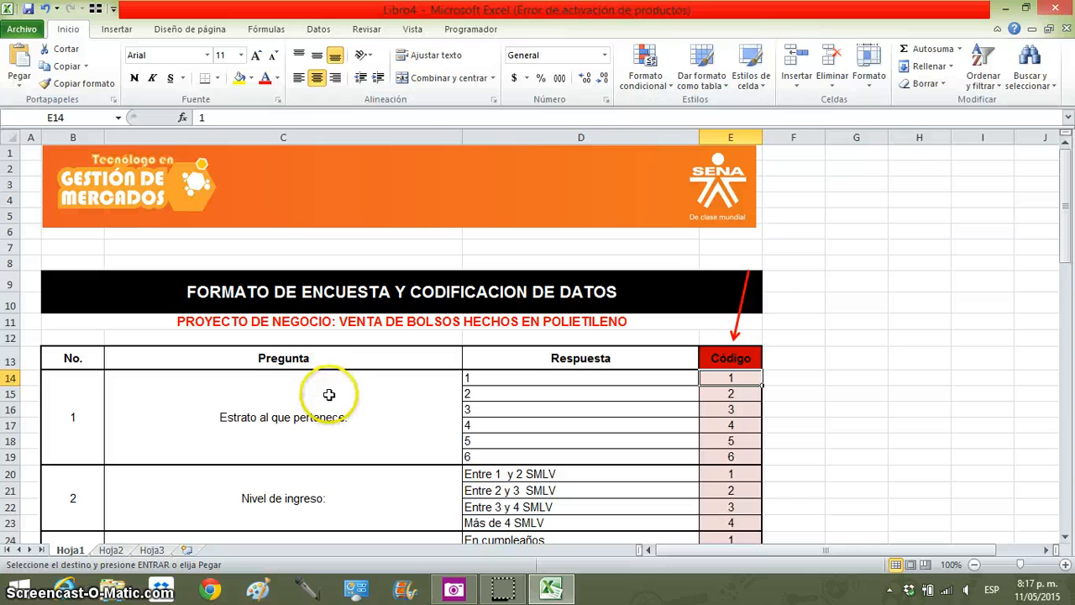
{"action": "left_click", "coordinate": [399, 418]}
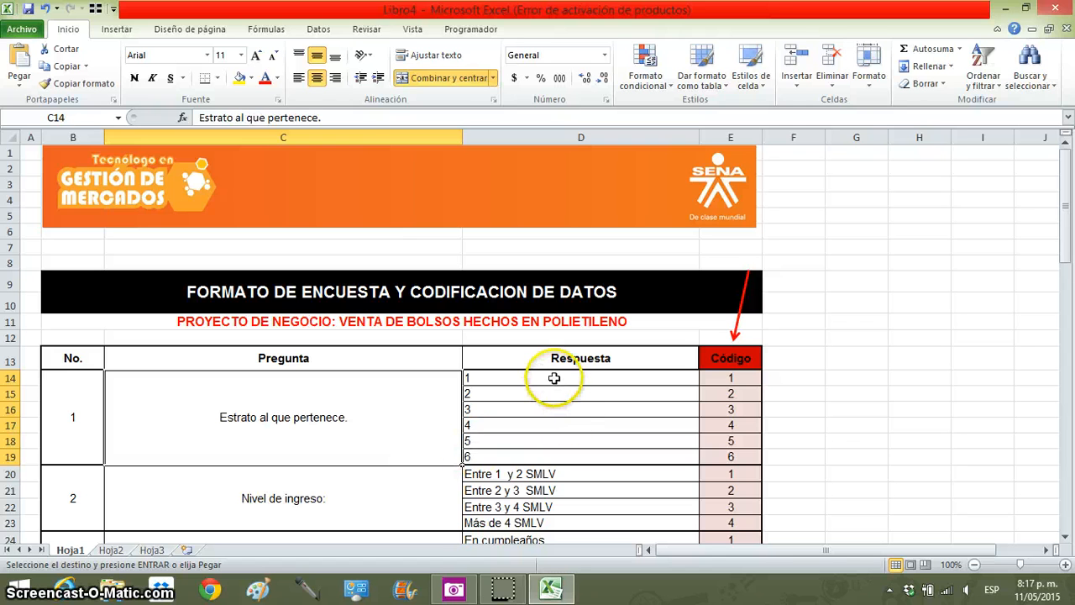
{"action": "left_click_drag", "start_coordinate": [554, 378], "coordinate": [595, 455]}
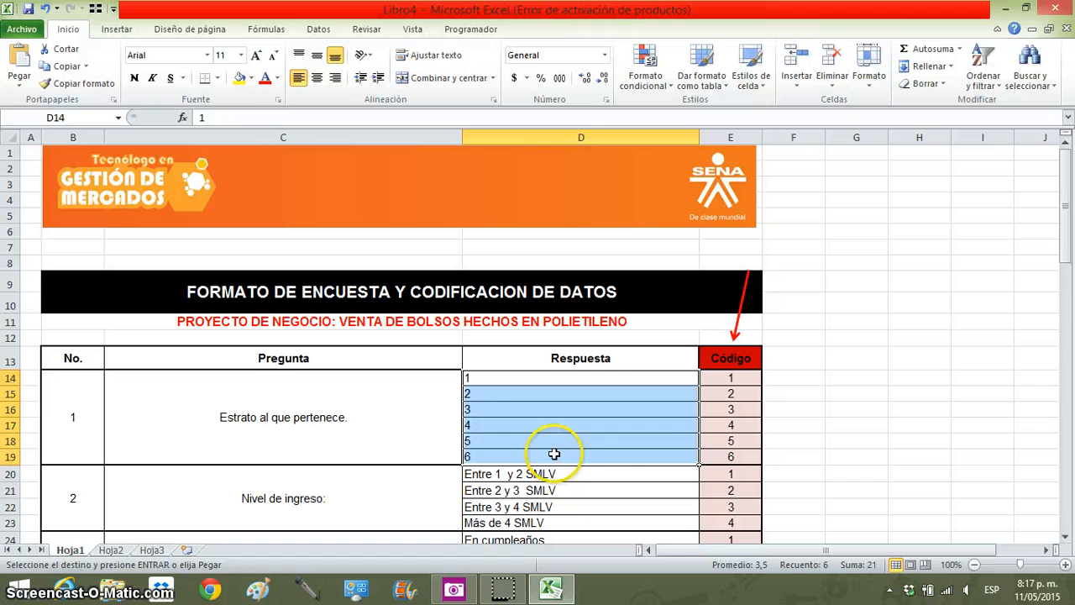
{"action": "left_click_drag", "start_coordinate": [742, 380], "coordinate": [745, 440]}
{"action": "left_click", "coordinate": [638, 377]}
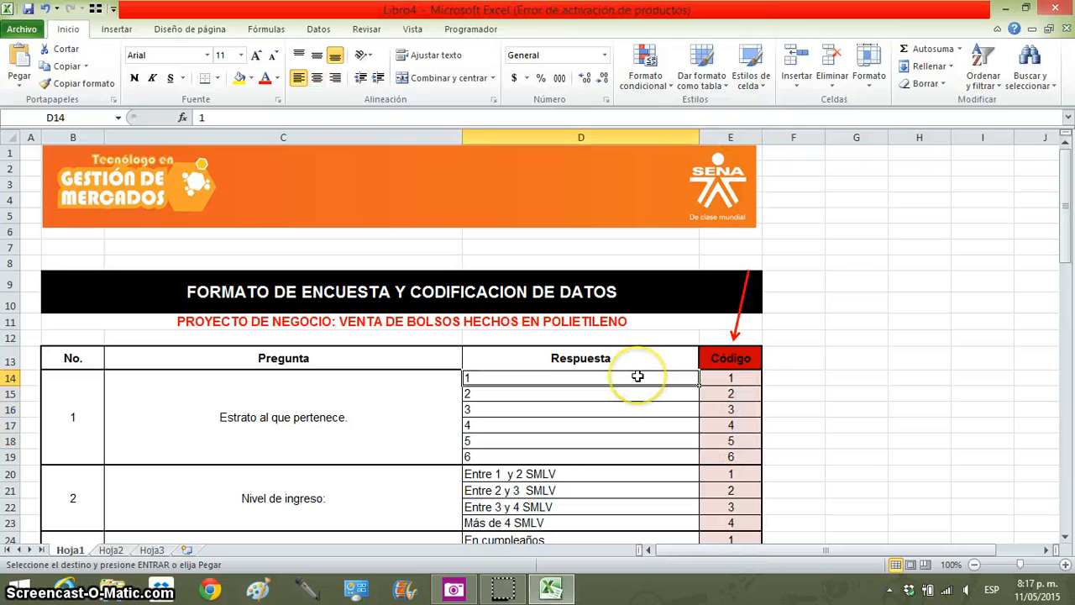
{"action": "left_click", "coordinate": [734, 378]}
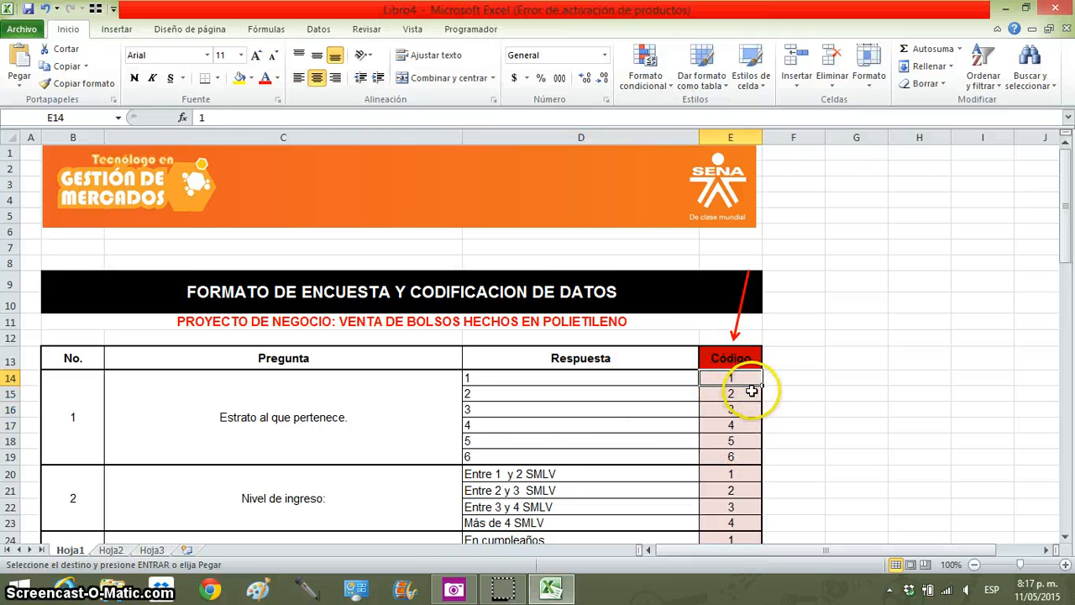
{"action": "scroll", "coordinate": [750, 391], "scroll_direction": "down", "scroll_amount": 4}
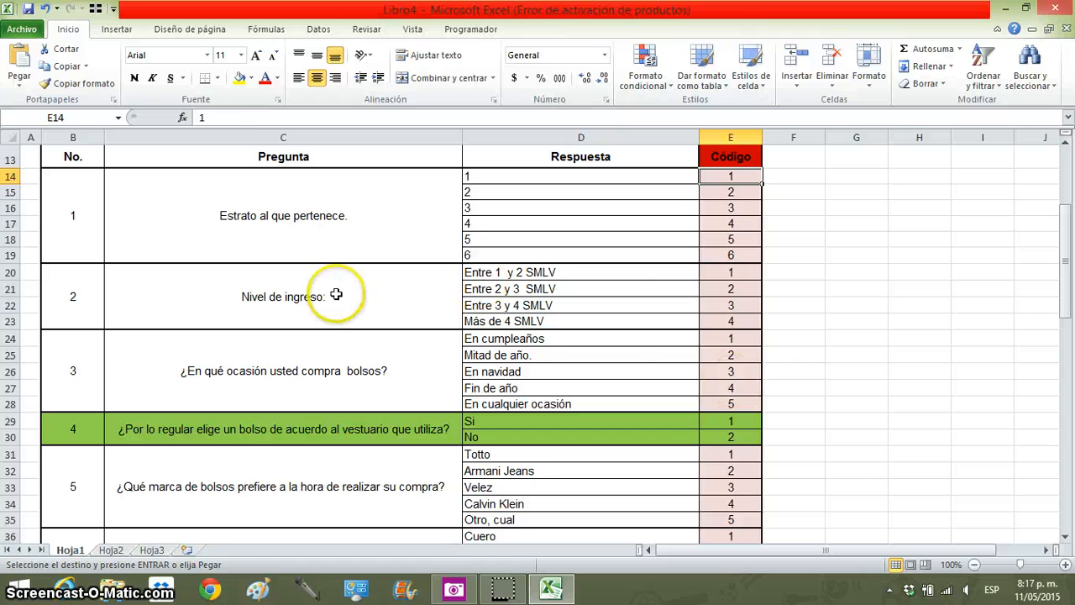
{"action": "left_click", "coordinate": [336, 294]}
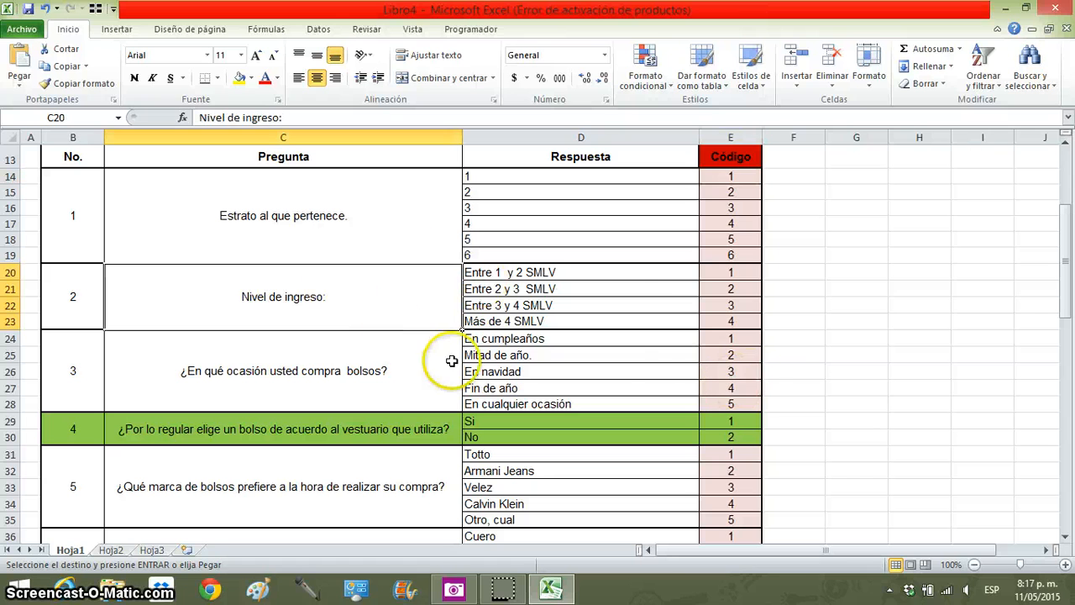
{"action": "left_click", "coordinate": [646, 278]}
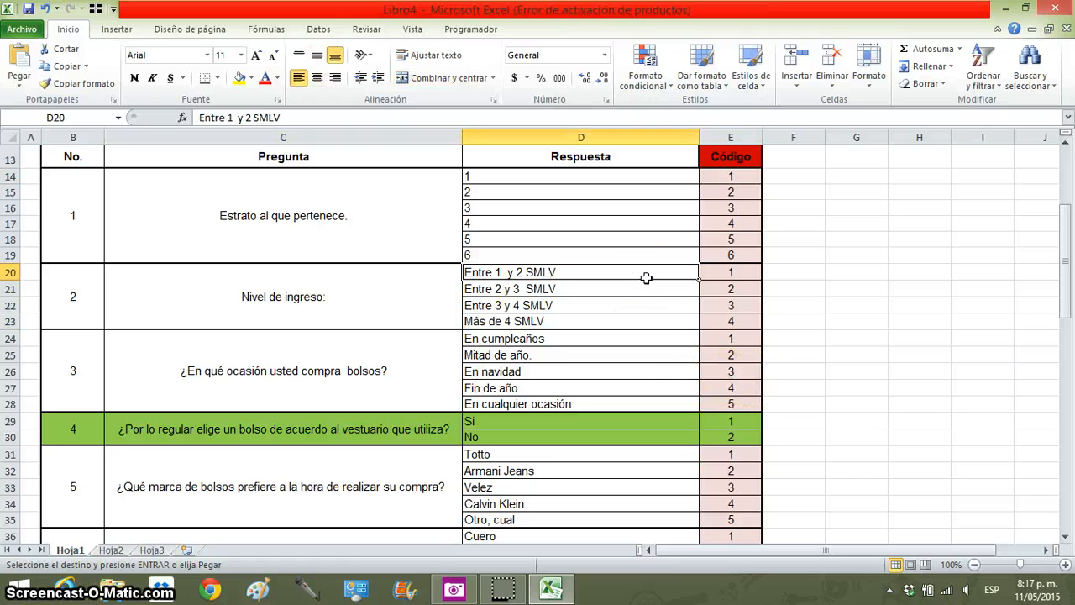
{"action": "left_click", "coordinate": [715, 274]}
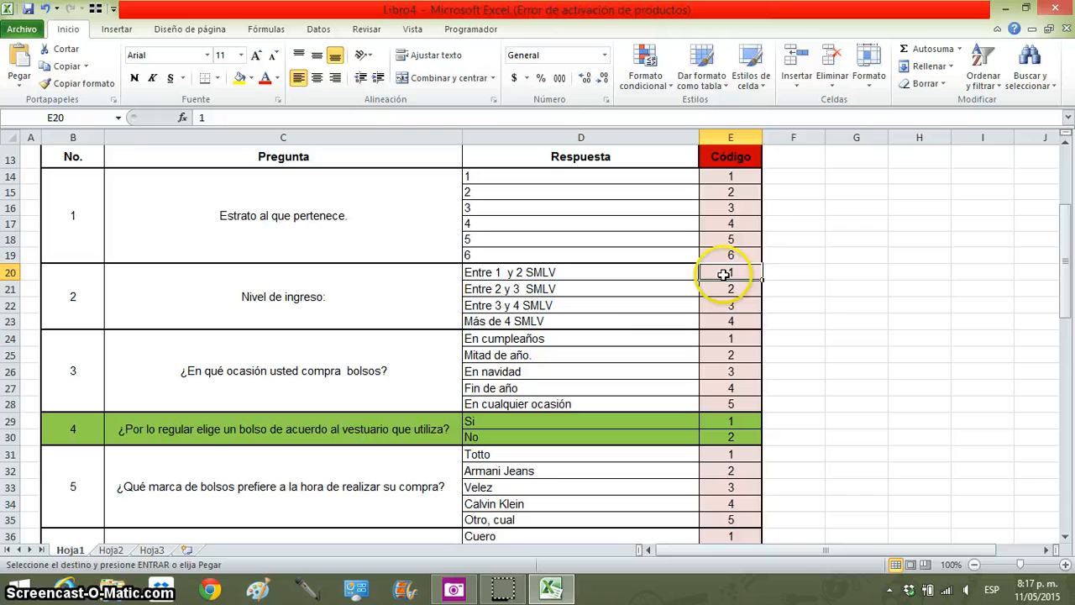
Examine how the remaining income answers of question 2 on Hoja1 match their codes, and look over the coding of the other questions.
{"action": "left_click", "coordinate": [650, 294]}
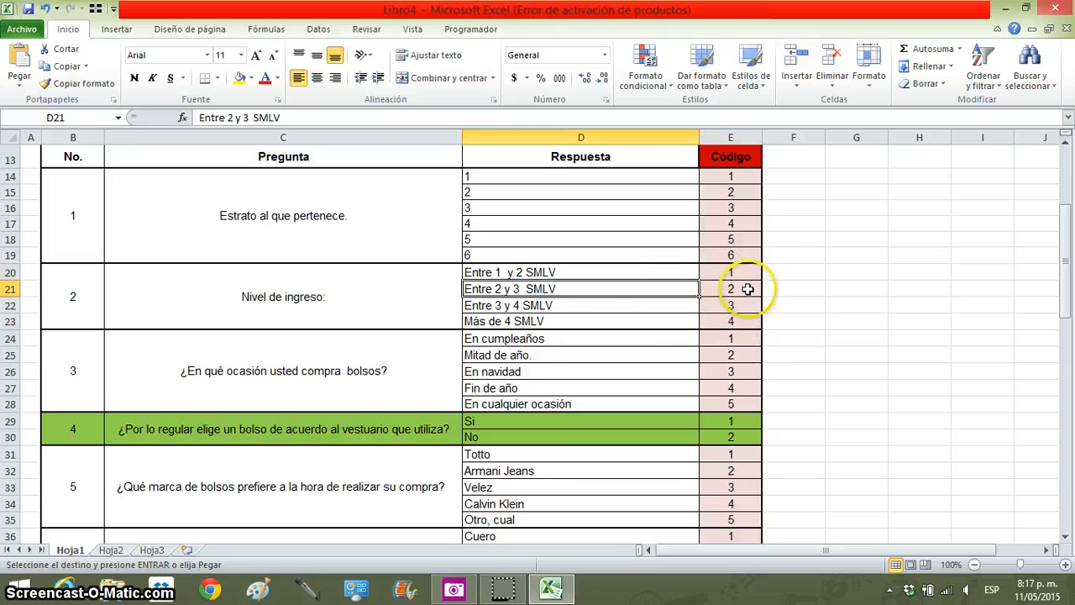
{"action": "left_click", "coordinate": [613, 305]}
{"action": "left_click", "coordinate": [734, 304]}
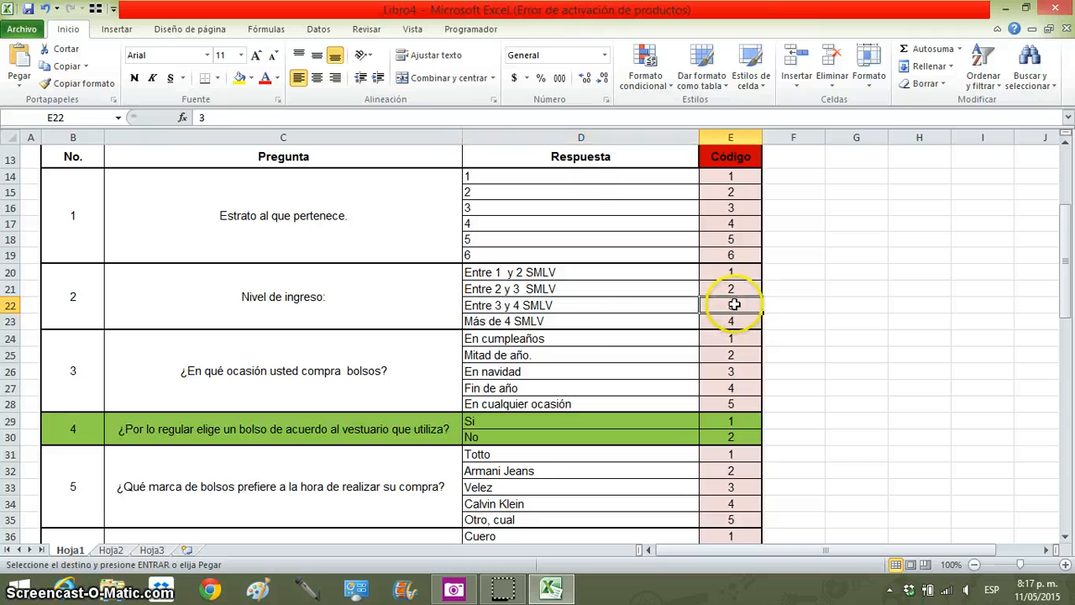
{"action": "left_click", "coordinate": [643, 320]}
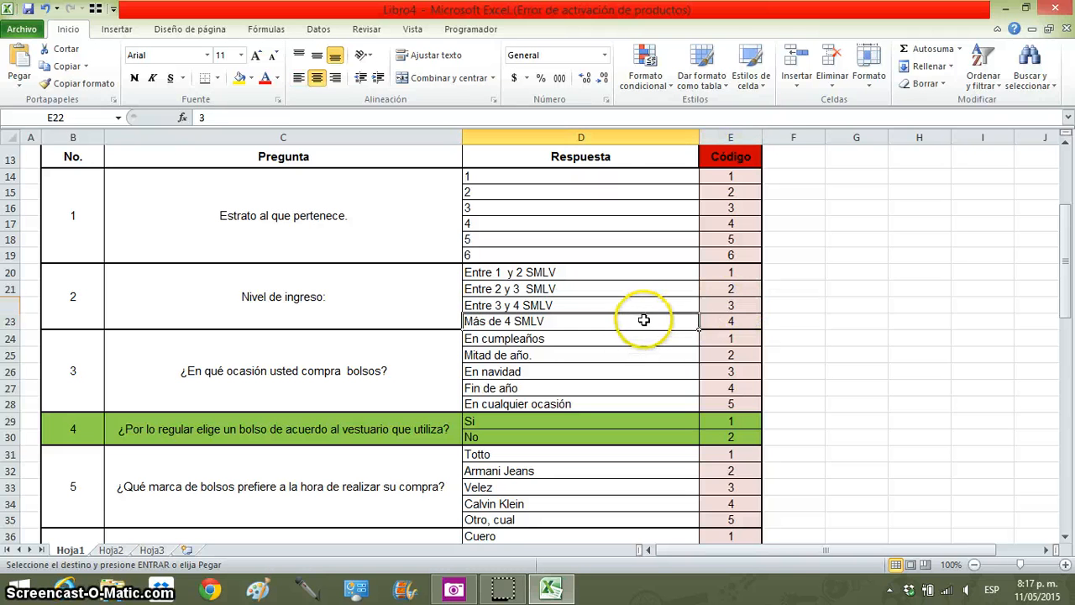
{"action": "left_click", "coordinate": [727, 321]}
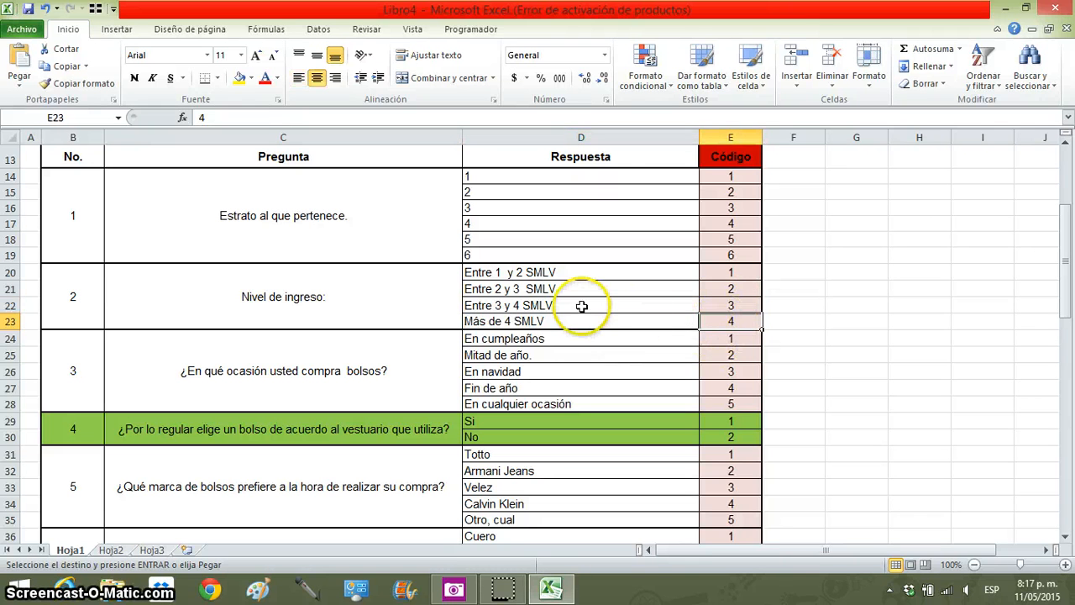
{"action": "scroll", "coordinate": [582, 306], "scroll_direction": "down", "scroll_amount": 5}
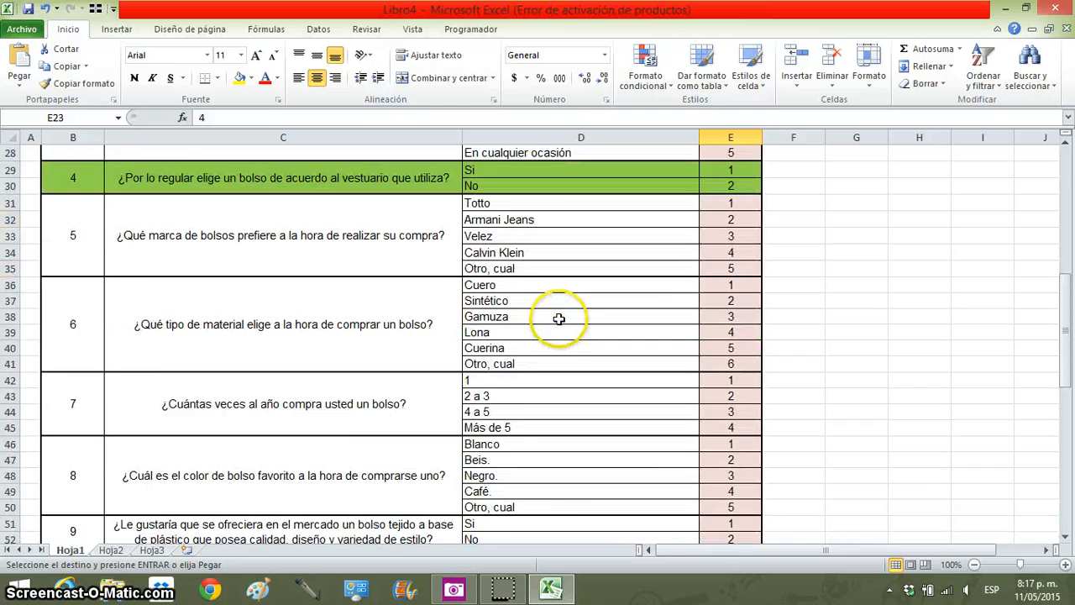
{"action": "scroll", "coordinate": [558, 319], "scroll_direction": "down", "scroll_amount": 6}
{"action": "scroll", "coordinate": [557, 320], "scroll_direction": "up", "scroll_amount": 9}
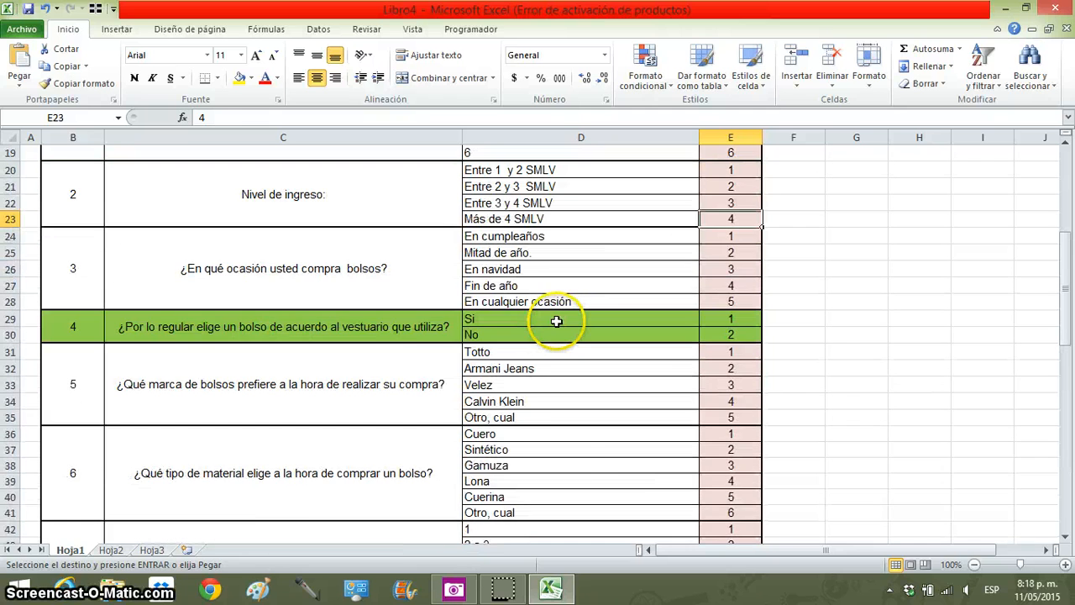
{"action": "scroll", "coordinate": [555, 322], "scroll_direction": "up", "scroll_amount": 5}
{"action": "scroll", "coordinate": [533, 300], "scroll_direction": "down", "scroll_amount": 1}
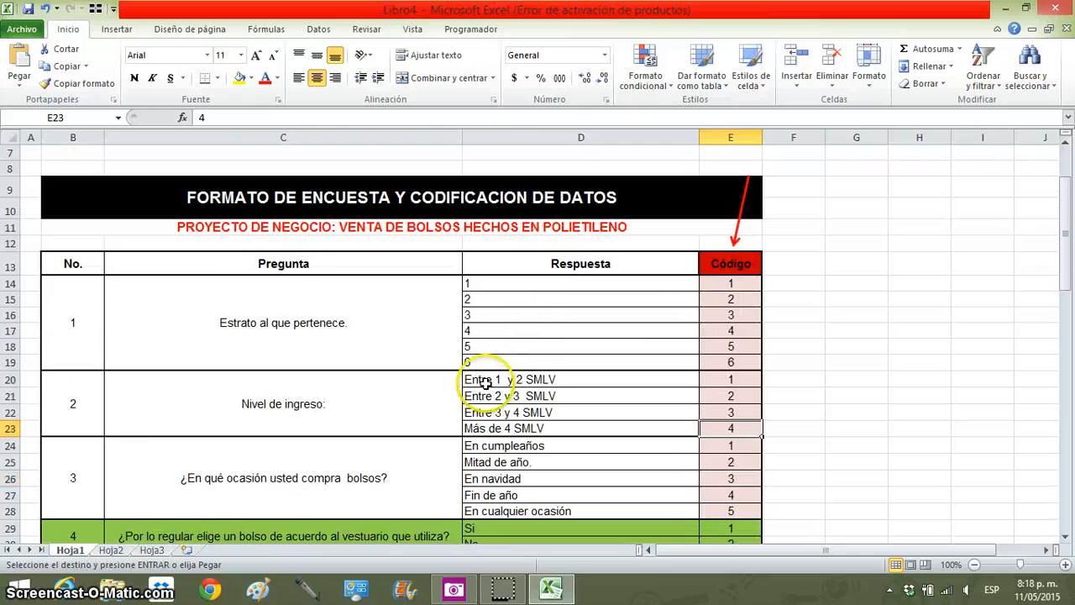
Compare the question 2 codes on Hoja1 with the responses recorded under Preg. No. 1 and Preg. No. 2 on Hoja2.
{"action": "left_click", "coordinate": [111, 549]}
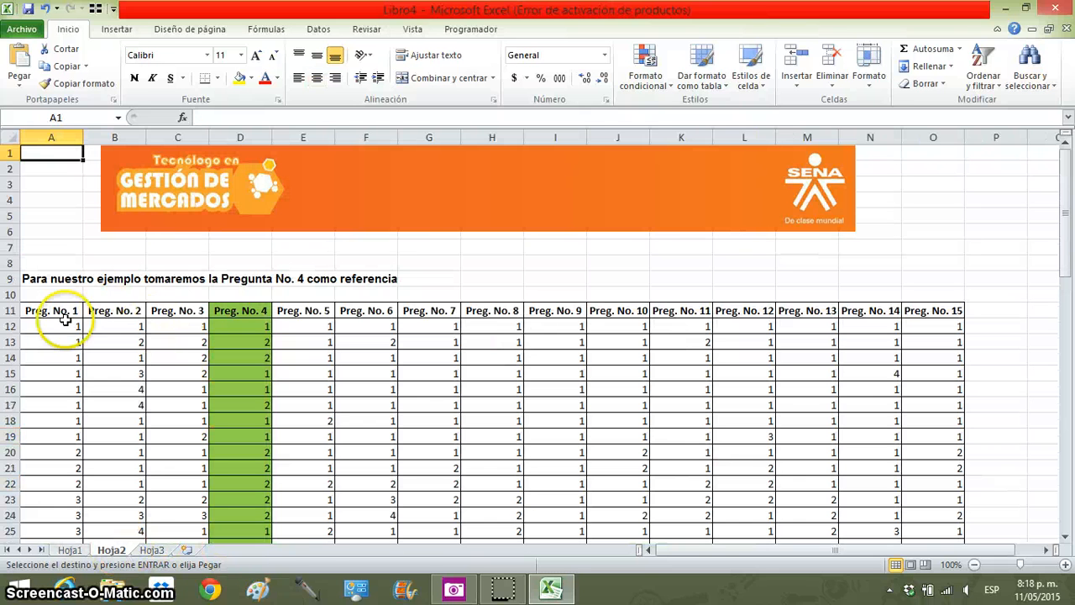
{"action": "left_click_drag", "start_coordinate": [61, 329], "coordinate": [75, 500]}
{"action": "scroll", "coordinate": [72, 475], "scroll_direction": "up", "scroll_amount": 9}
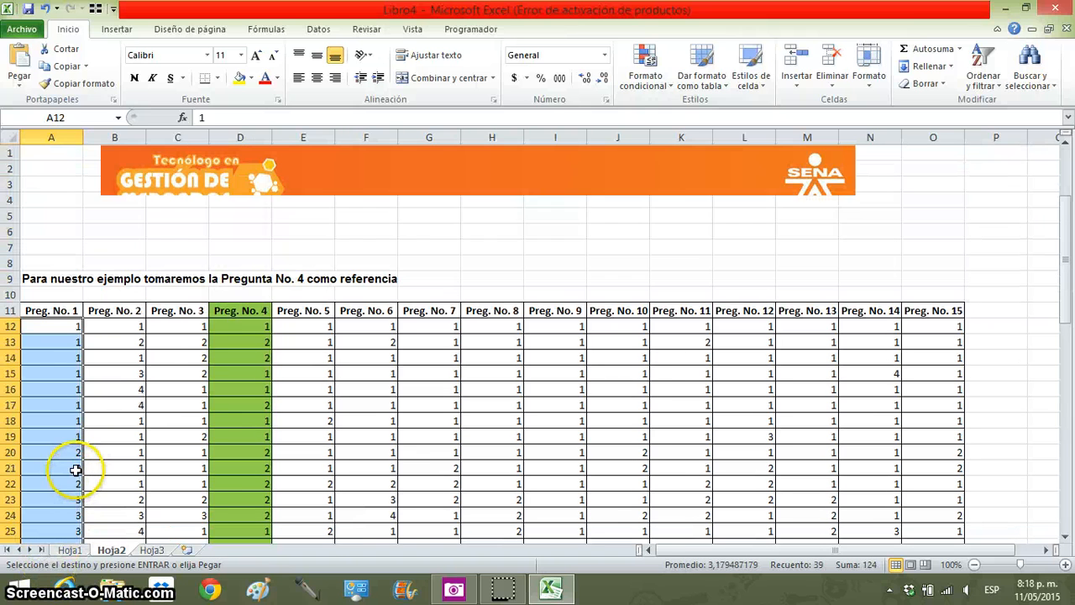
{"action": "left_click", "coordinate": [91, 328]}
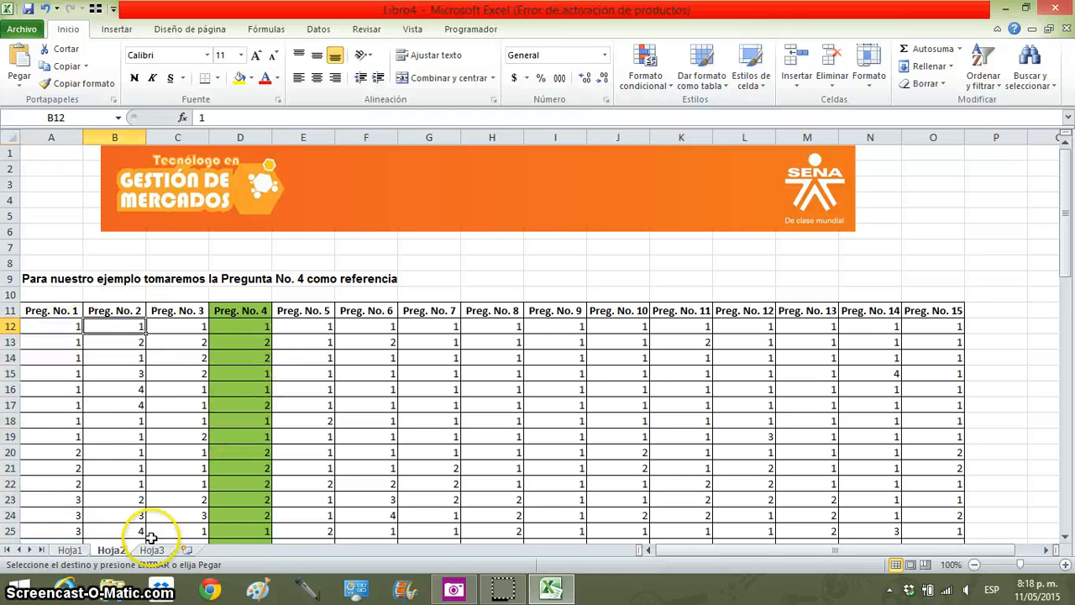
{"action": "left_click", "coordinate": [71, 553]}
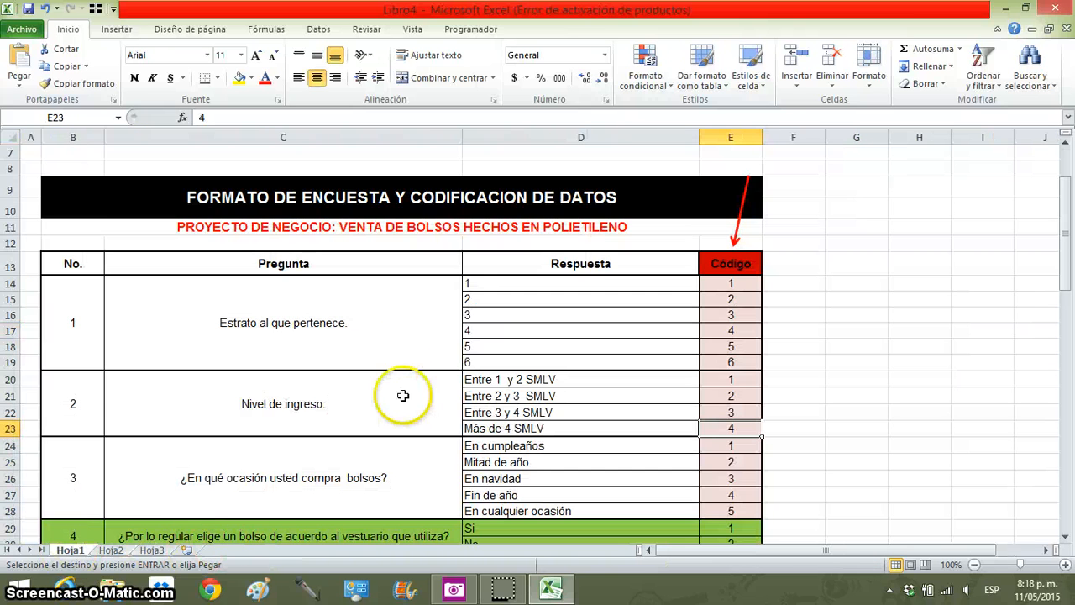
{"action": "scroll", "coordinate": [403, 403], "scroll_direction": "down", "scroll_amount": 1}
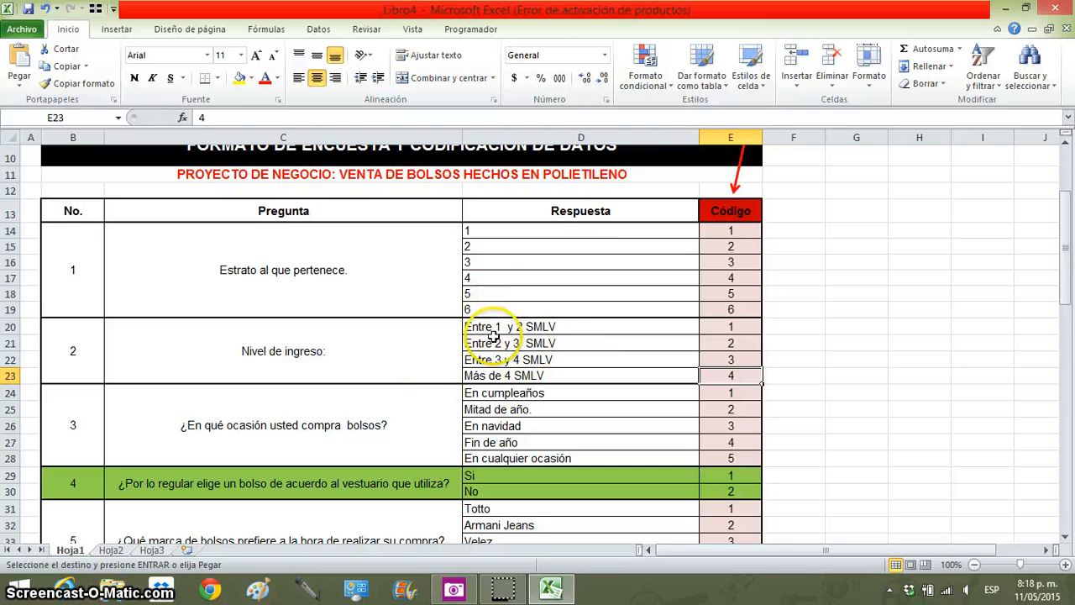
{"action": "left_click", "coordinate": [716, 328]}
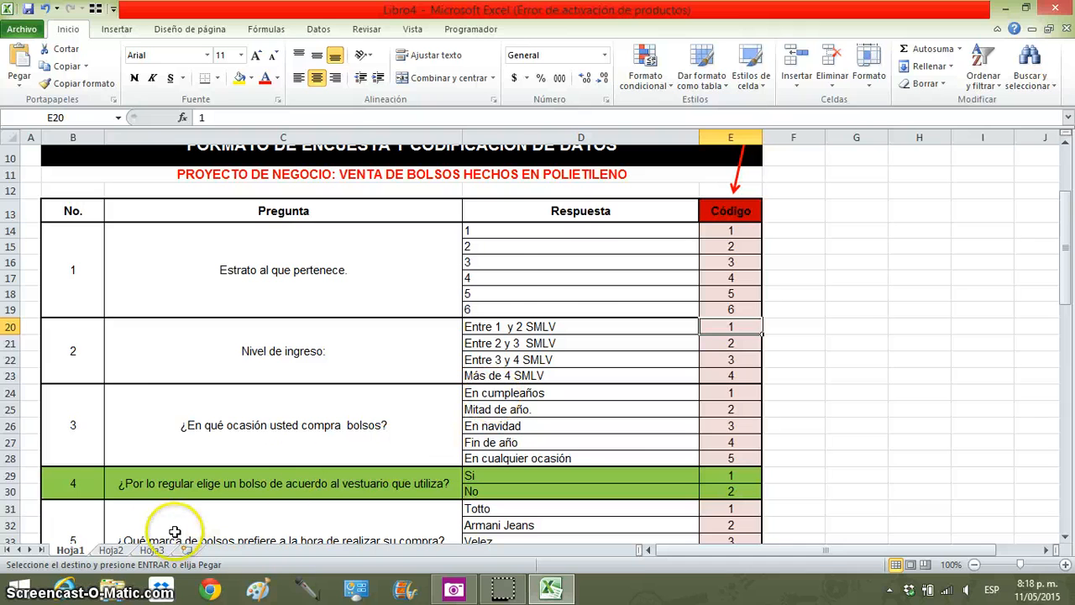
{"action": "left_click", "coordinate": [113, 550]}
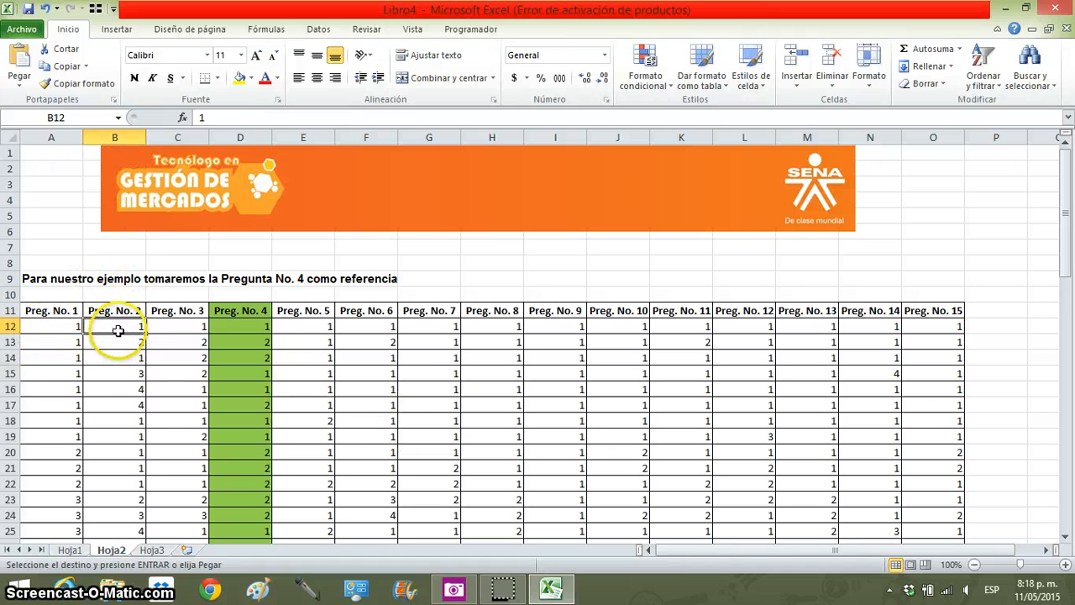
{"action": "left_click", "coordinate": [69, 551]}
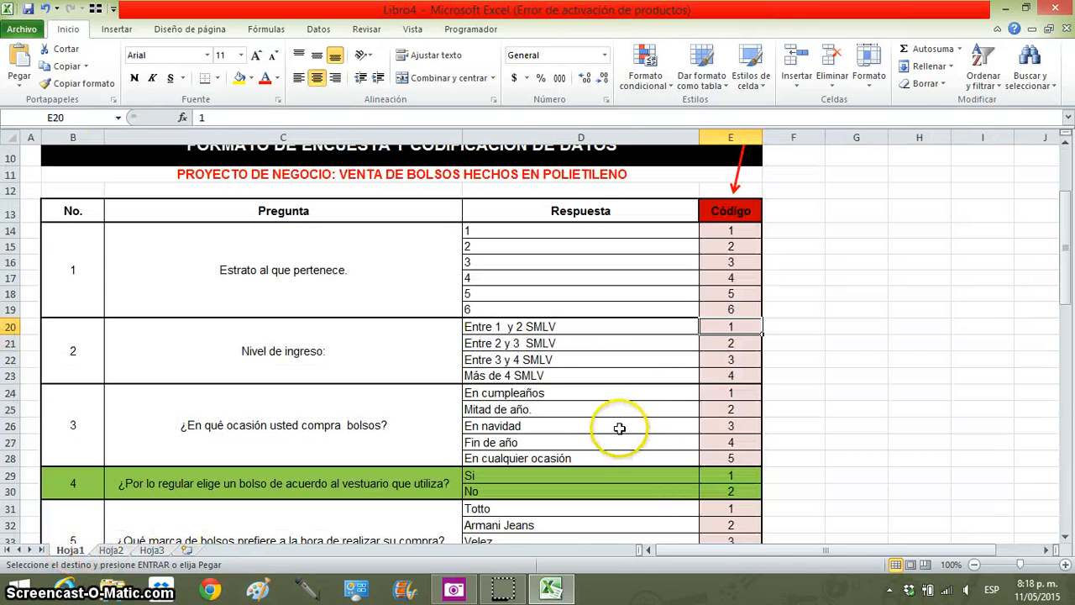
{"action": "left_click", "coordinate": [573, 342]}
{"action": "left_click", "coordinate": [723, 342]}
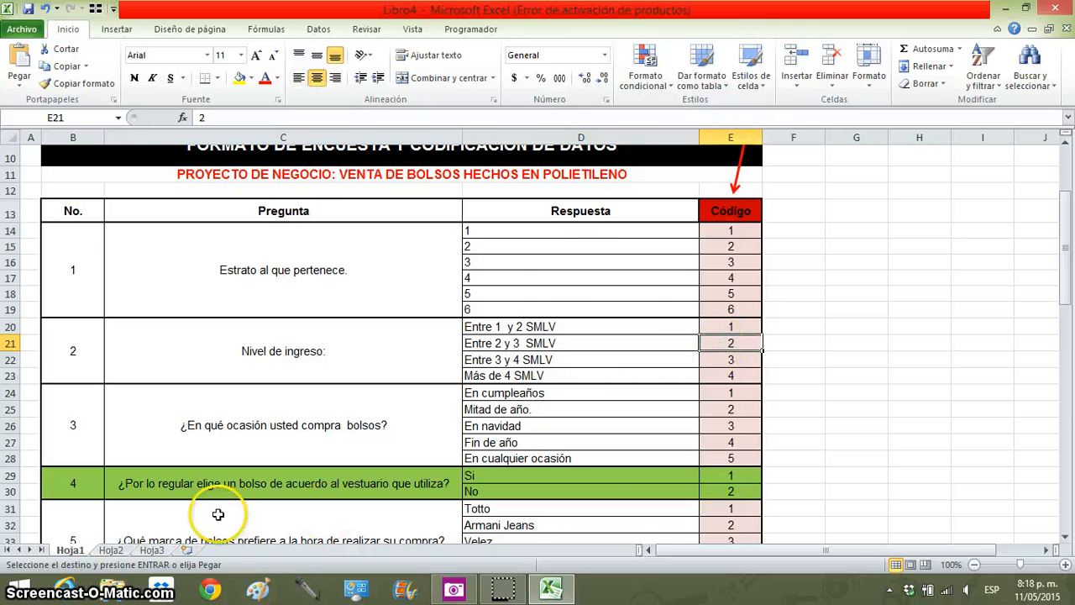
{"action": "left_click", "coordinate": [118, 551]}
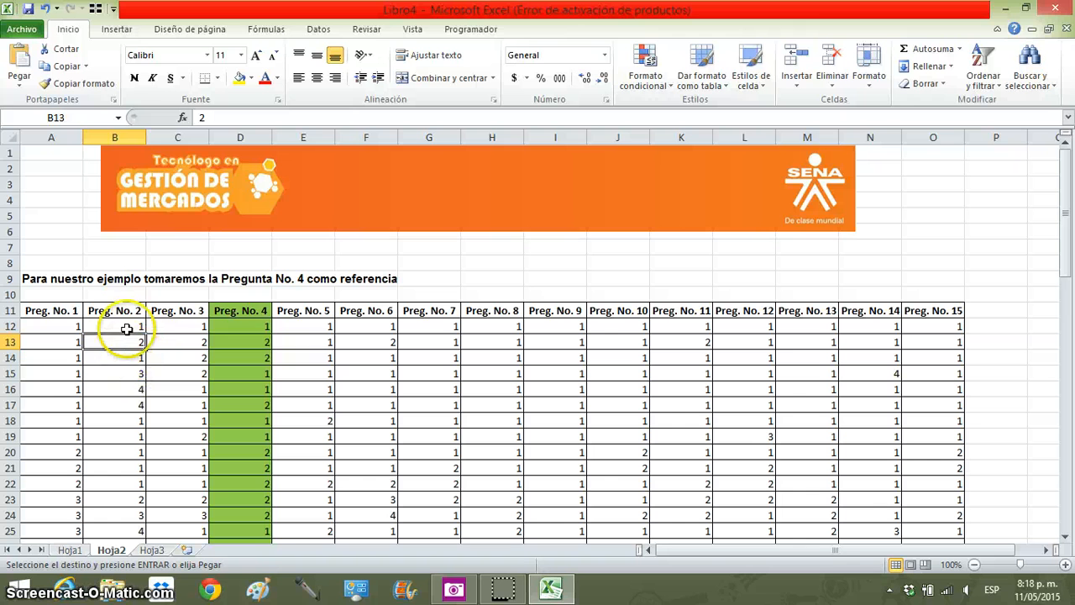
{"action": "left_click", "coordinate": [125, 332]}
{"action": "left_click_drag", "start_coordinate": [125, 332], "coordinate": [142, 514]}
{"action": "scroll", "coordinate": [144, 409], "scroll_direction": "up", "scroll_amount": 9}
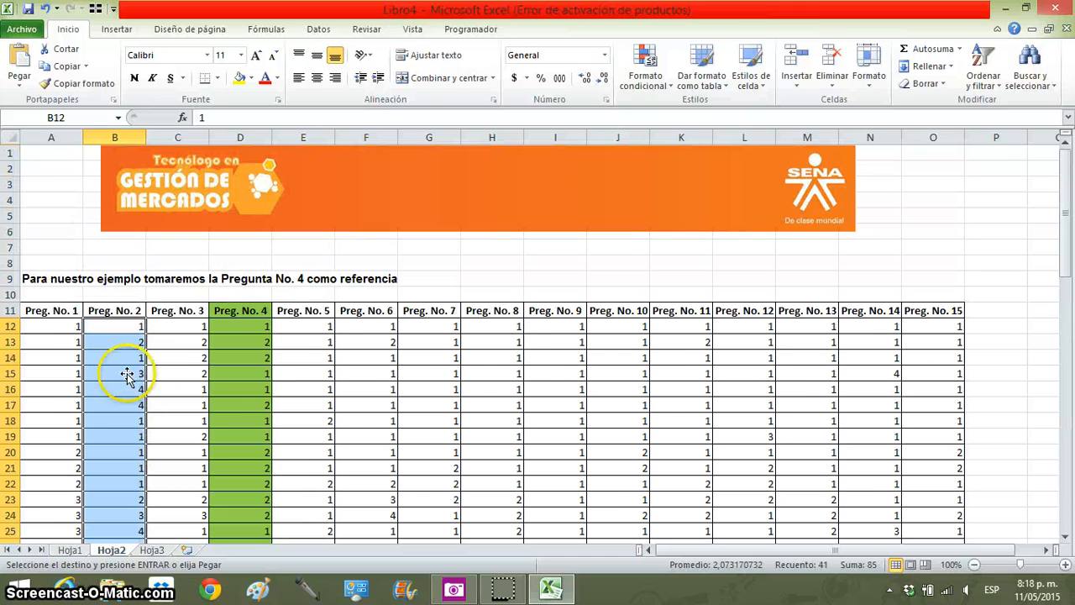
Review the question headings in row 11 of Hoja2, from Preg. No. 2 across to Preg. No. 15 and back to Preg. No. 1.
{"action": "left_click", "coordinate": [124, 309]}
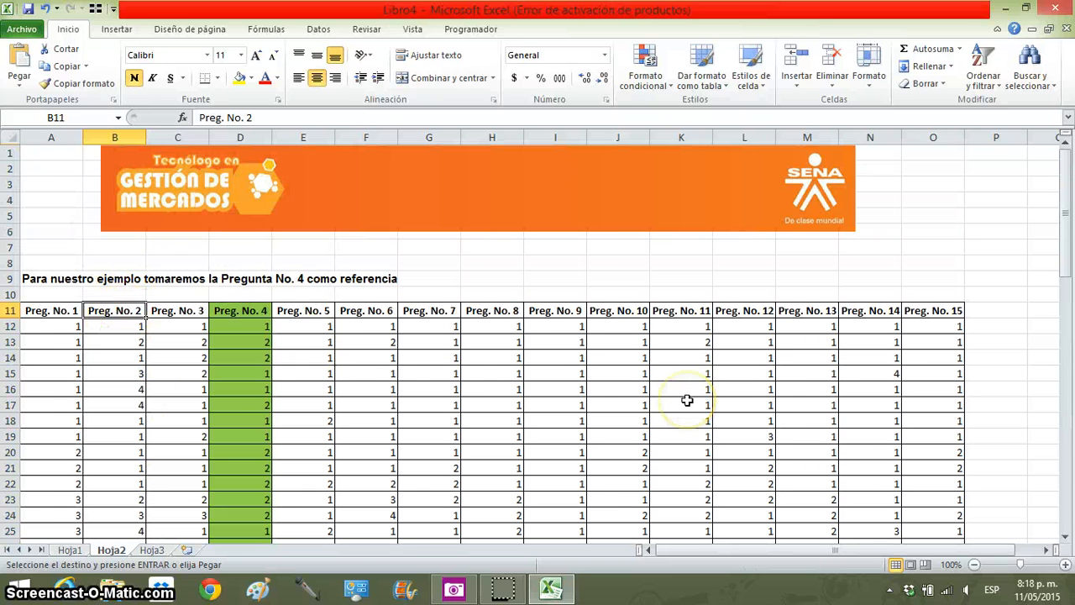
{"action": "key", "text": "Right"}
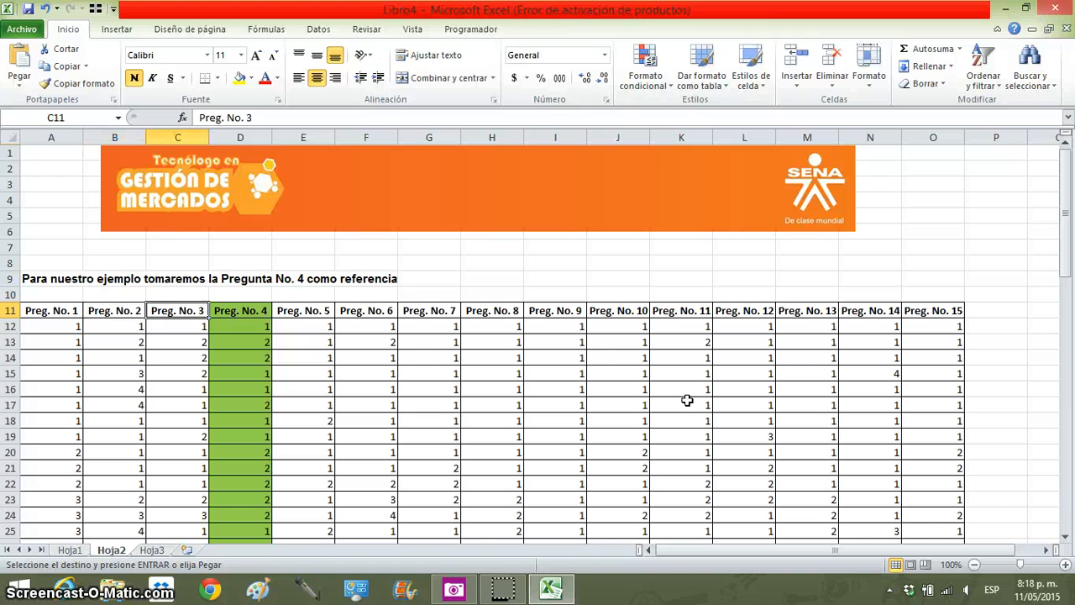
{"action": "key", "text": "Right"}
{"action": "key", "text": "Right"}
{"action": "key", "text": "Right"}
{"action": "key", "text": "Right"}
{"action": "key", "text": "Right"}
{"action": "key", "text": "Right"}
{"action": "key", "text": "Right"}
{"action": "key", "text": "Right"}
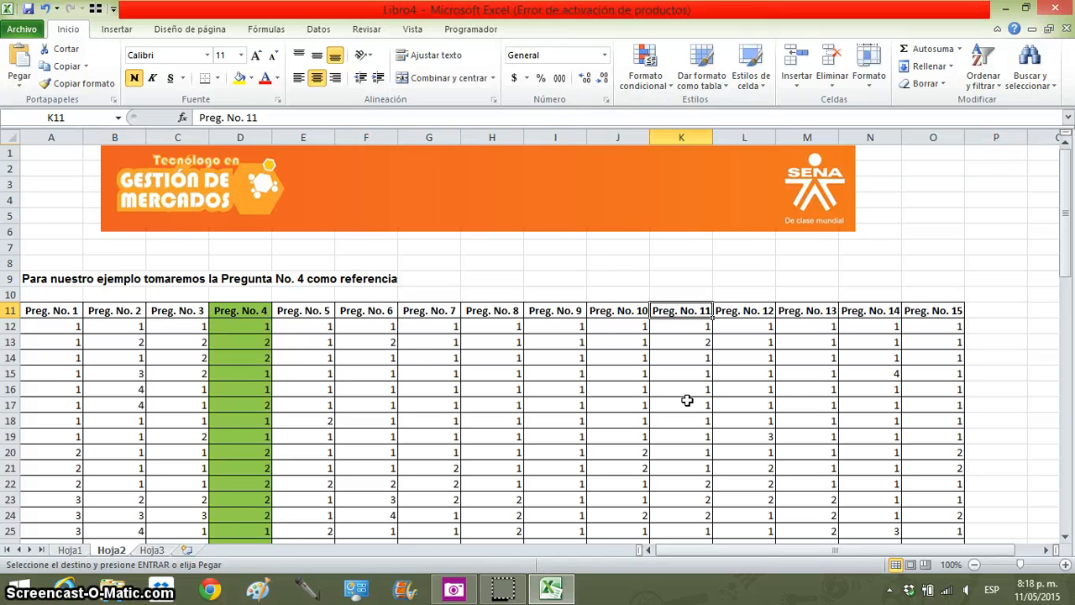
{"action": "key", "text": "Right"}
{"action": "key", "text": "Right"}
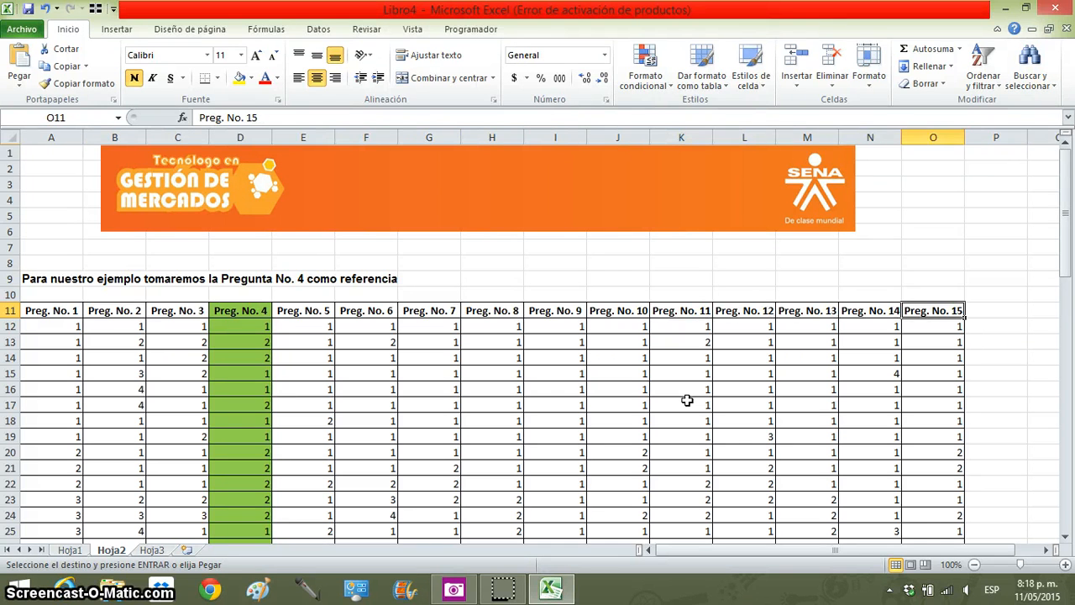
{"action": "key", "text": "Left"}
{"action": "key", "text": "Left"}
{"action": "key", "text": "Left"}
{"action": "key", "text": "Left"}
{"action": "key", "text": "Left"}
{"action": "key", "text": "Left"}
{"action": "key", "text": "Left"}
{"action": "key", "text": "Left"}
{"action": "key", "text": "Left"}
{"action": "key", "text": "Left"}
{"action": "key", "text": "Left"}
{"action": "key", "text": "Left"}
{"action": "key", "text": "Left"}
{"action": "key", "text": "Left"}
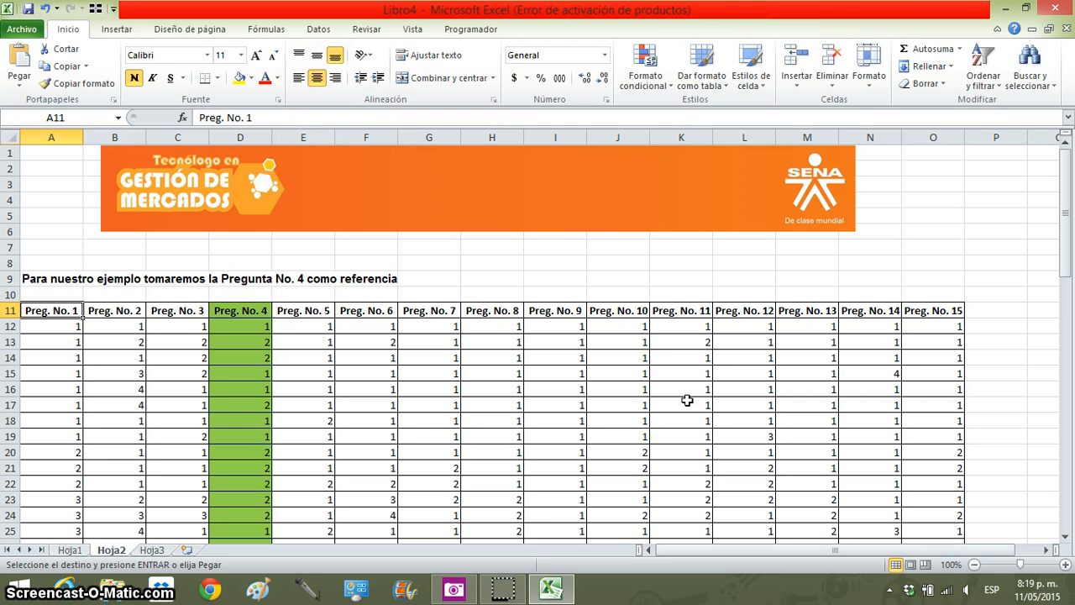
Change the heading in B7 above the results table on Hoja3 to "Pregunta No. 1".
{"action": "left_click", "coordinate": [159, 551]}
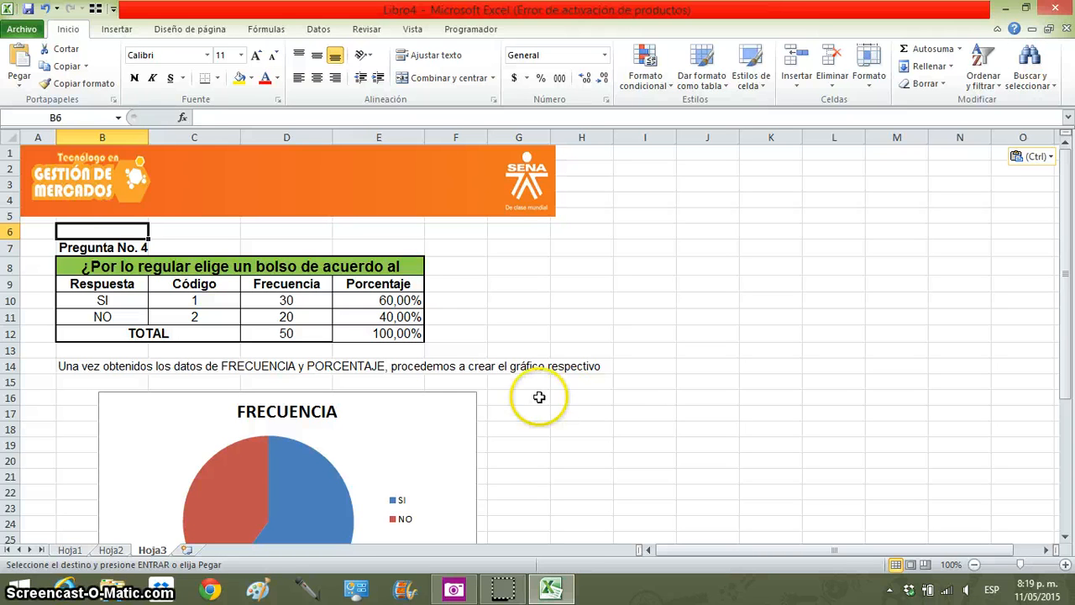
{"action": "left_click", "coordinate": [121, 245]}
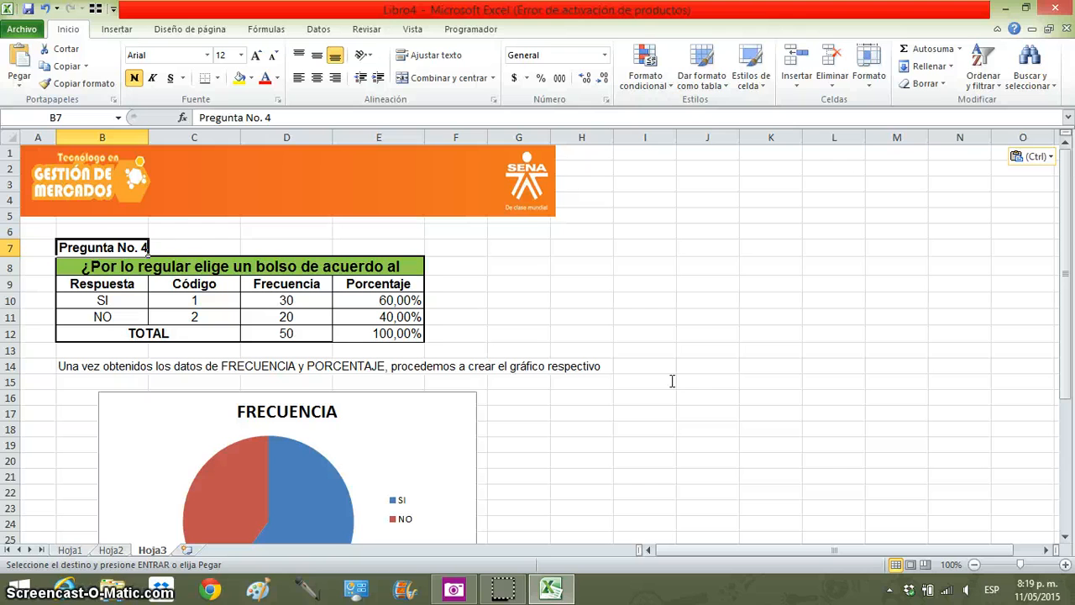
{"action": "key", "text": "F2"}
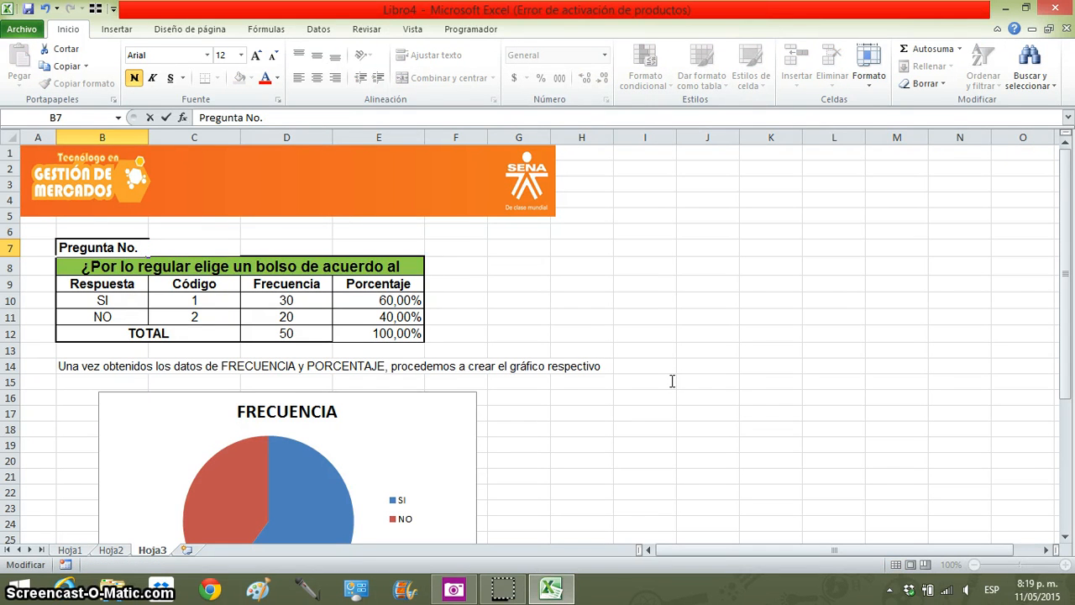
{"action": "type", "text": "1"}
{"action": "key", "text": "Return"}
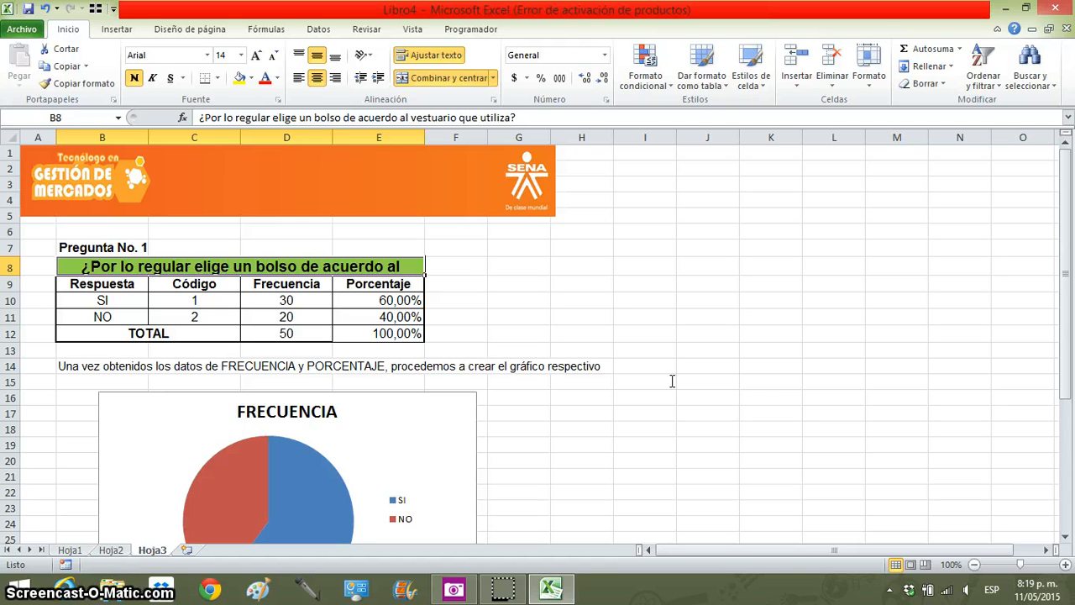
Link the results table title in B8 on Hoja3 to the question 1 text with =Hoja1!C14.
{"action": "type", "text": "="}
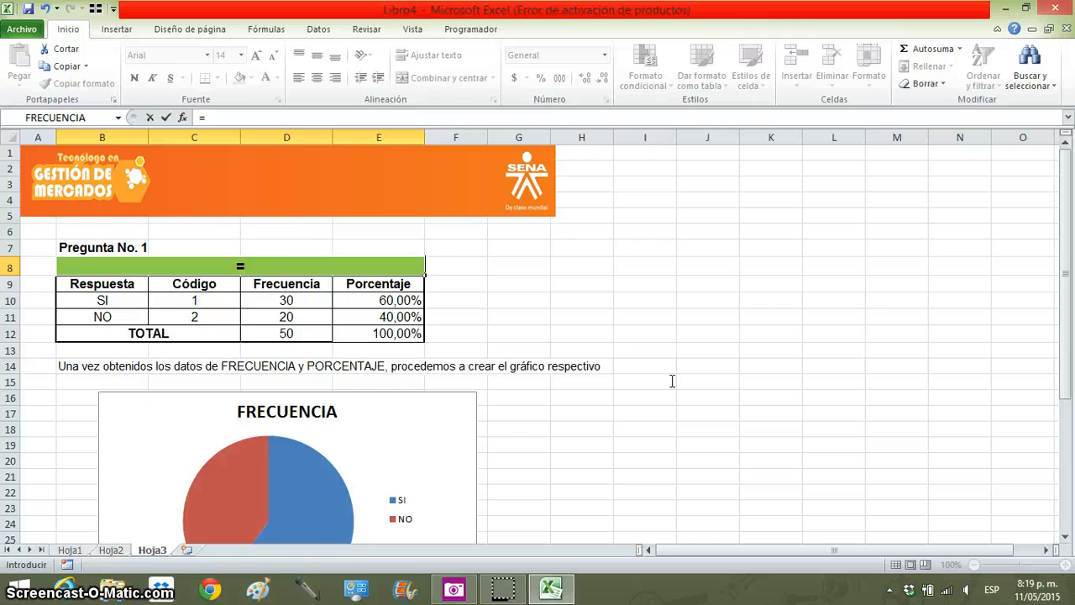
{"action": "left_click", "coordinate": [70, 549]}
{"action": "left_click", "coordinate": [327, 286]}
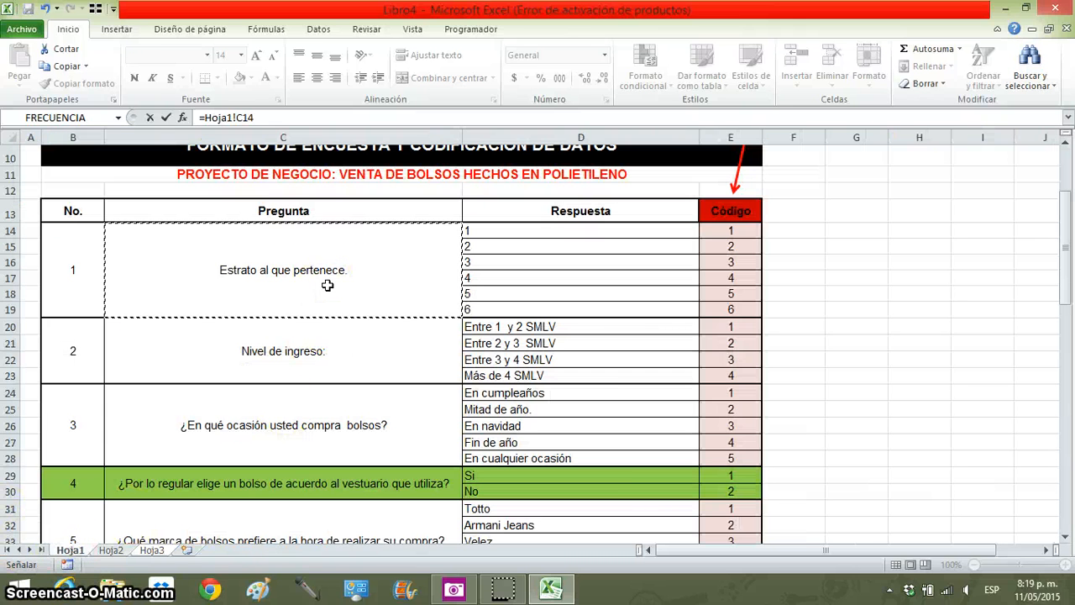
{"action": "key", "text": "Return"}
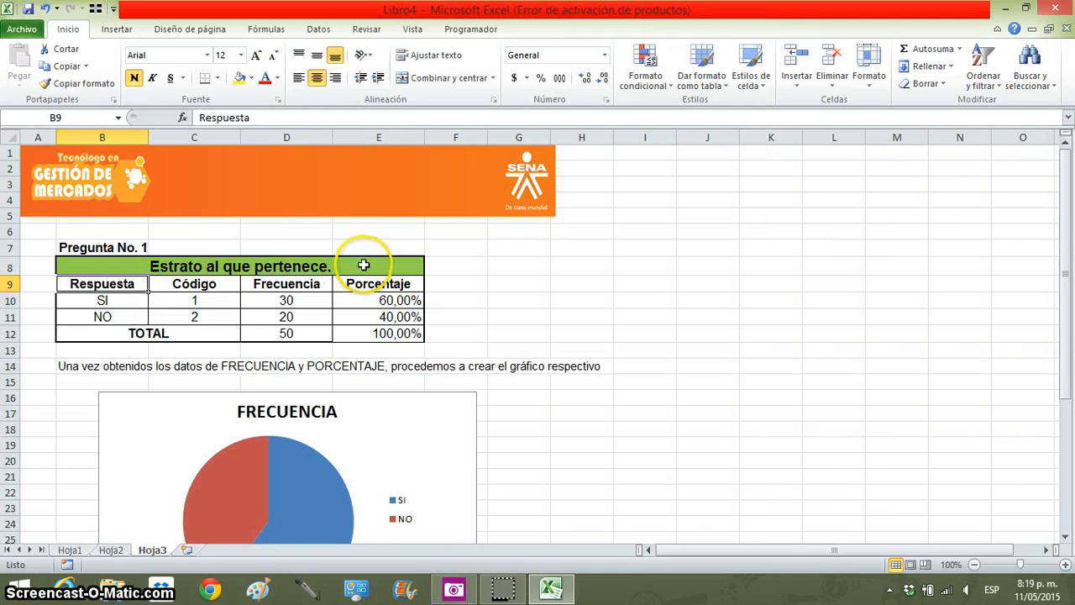
{"action": "left_click", "coordinate": [359, 267]}
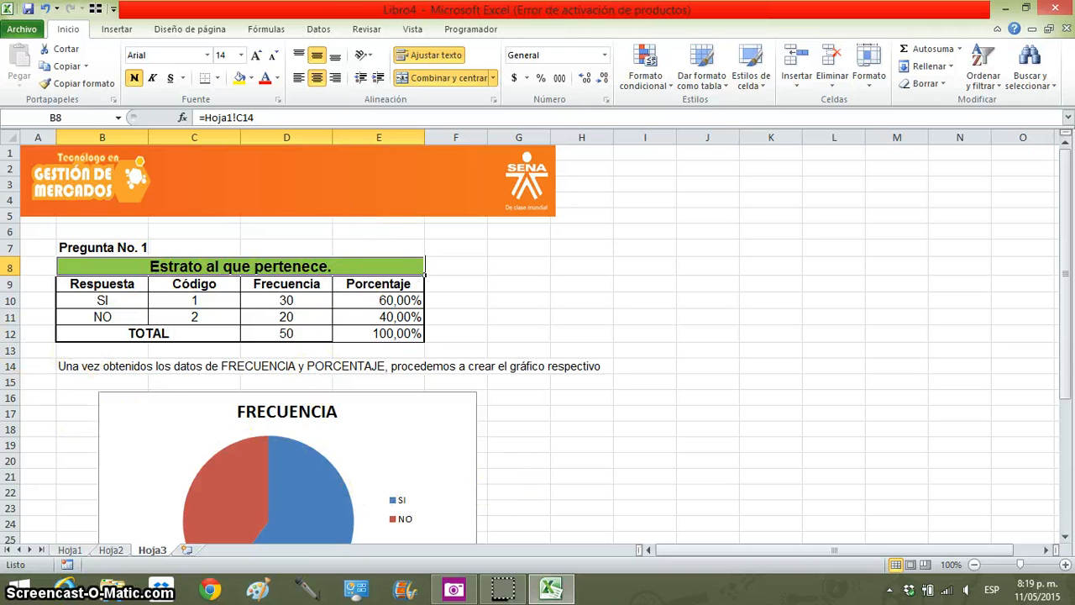
Check question 1's answers on Hoja1 and insert four rows above the TOTAL row of the results table on Hoja3.
{"action": "left_click", "coordinate": [71, 549]}
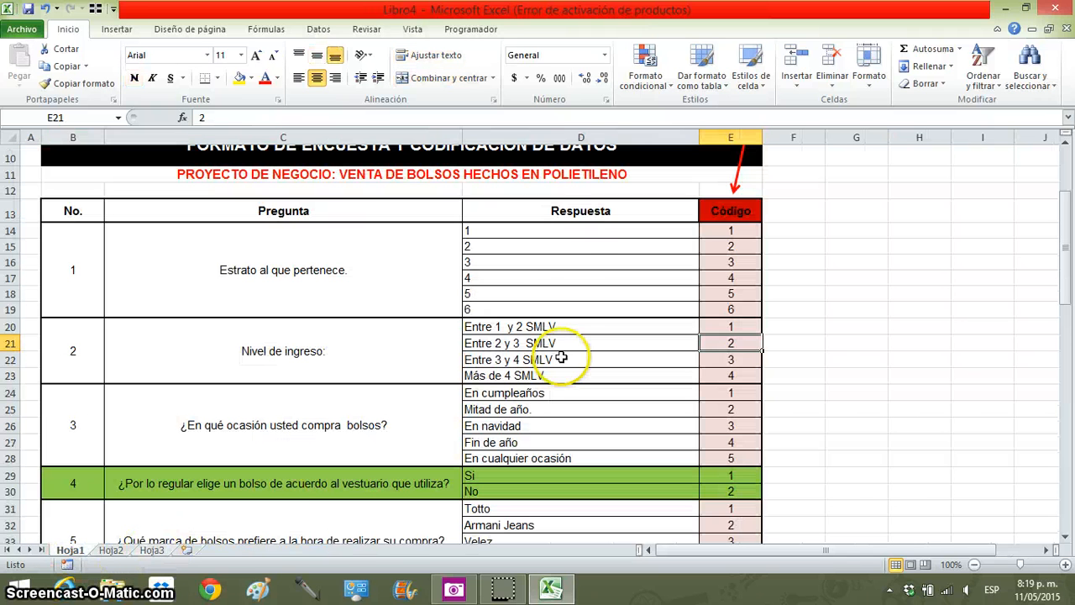
{"action": "left_click_drag", "start_coordinate": [554, 230], "coordinate": [540, 311]}
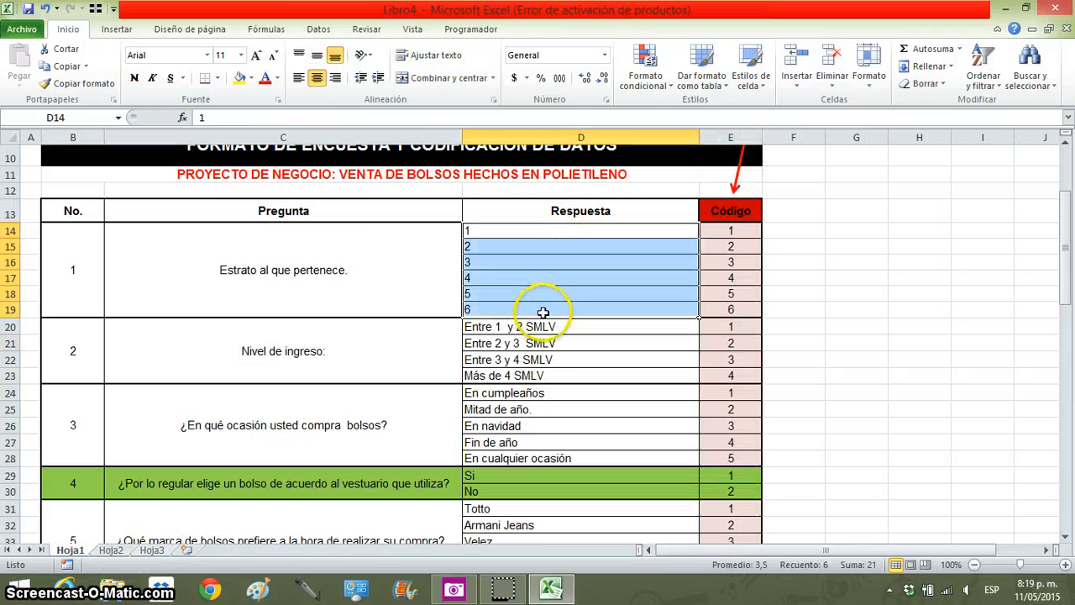
{"action": "left_click", "coordinate": [152, 550]}
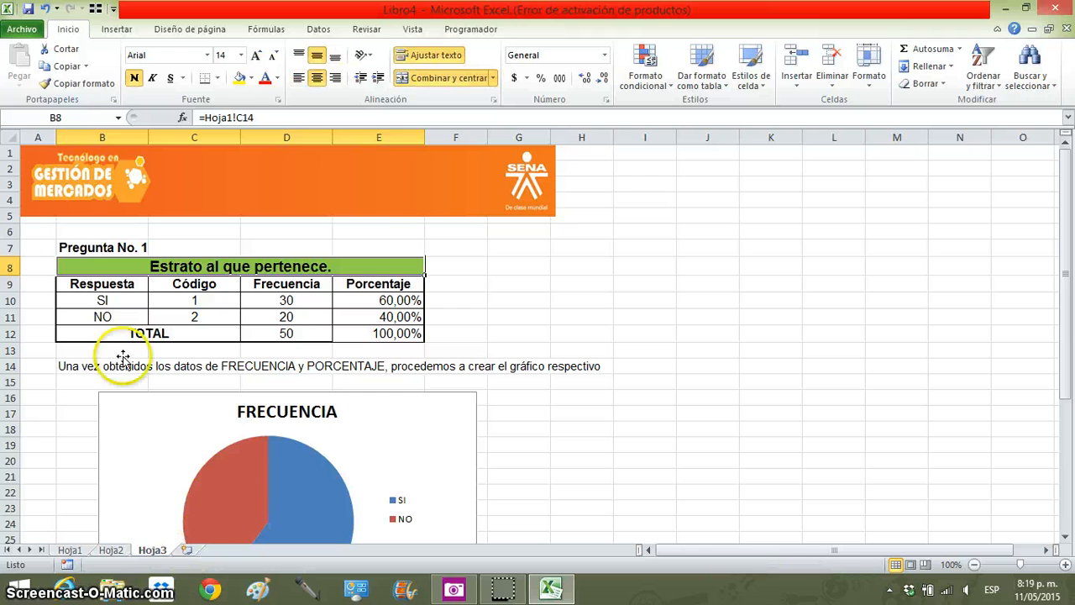
{"action": "left_click_drag", "start_coordinate": [120, 300], "coordinate": [120, 316]}
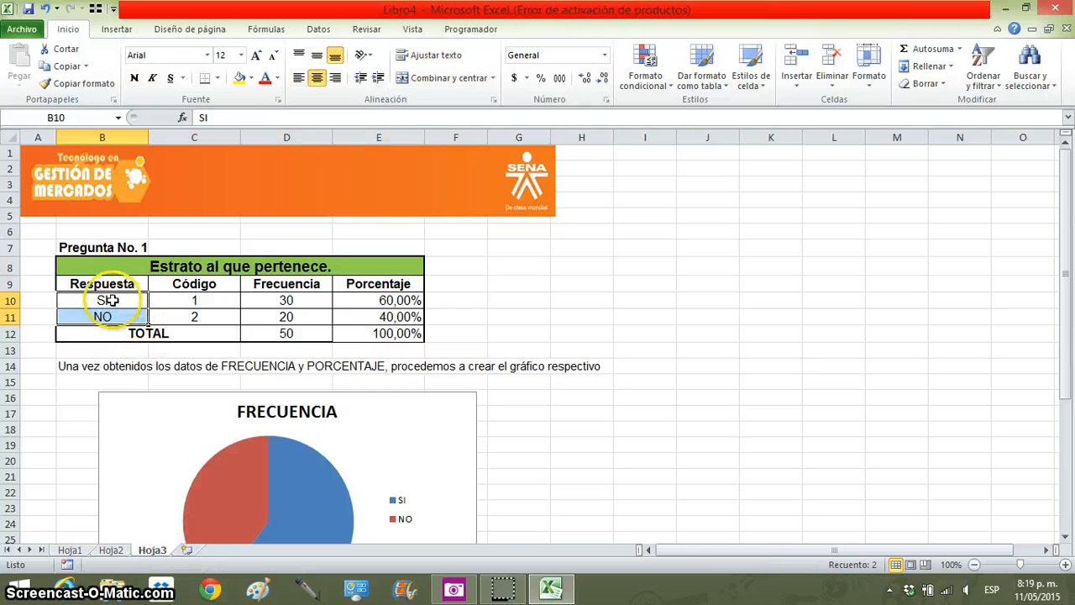
{"action": "left_click", "coordinate": [10, 333]}
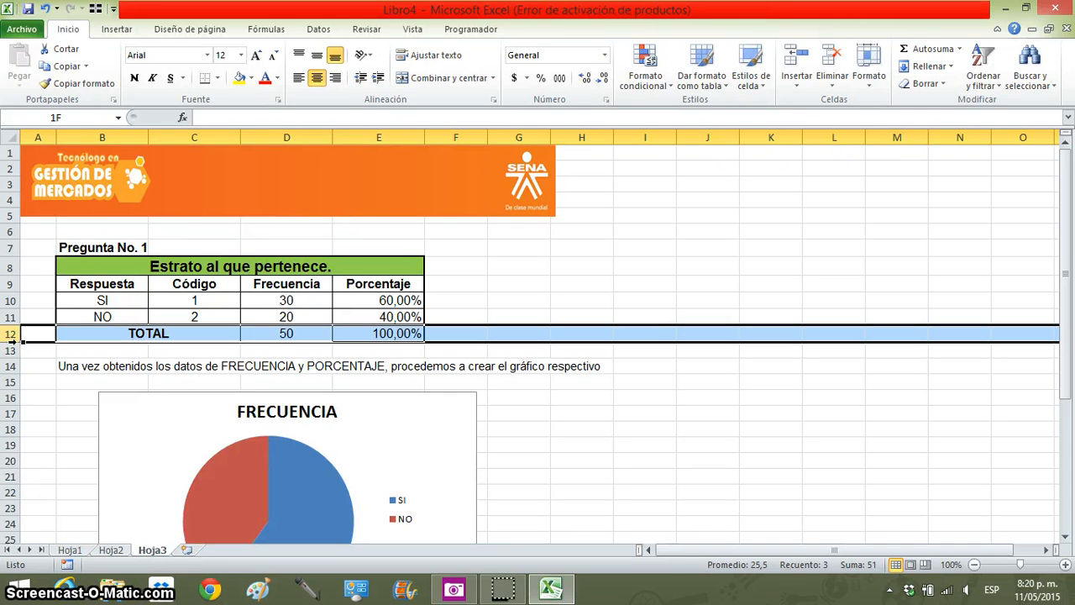
{"action": "left_click_drag", "start_coordinate": [12, 341], "coordinate": [10, 373]}
{"action": "right_click", "coordinate": [10, 373]}
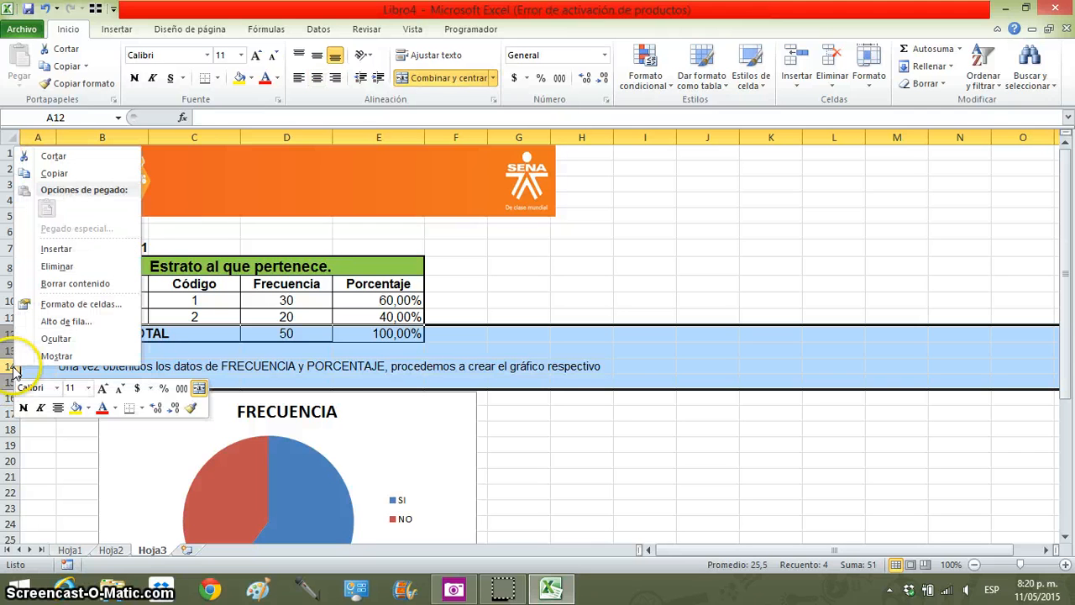
{"action": "left_click", "coordinate": [66, 248]}
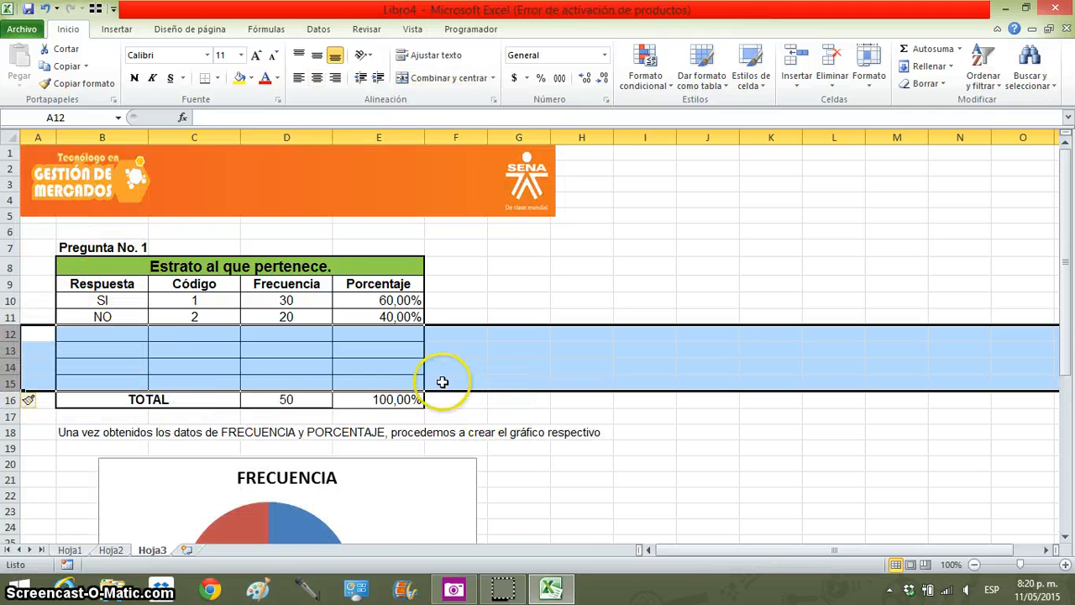
Link B10 on Hoja3 to the first answer with =Hoja1!D14 and fill the formula down to B15.
{"action": "left_click", "coordinate": [84, 302]}
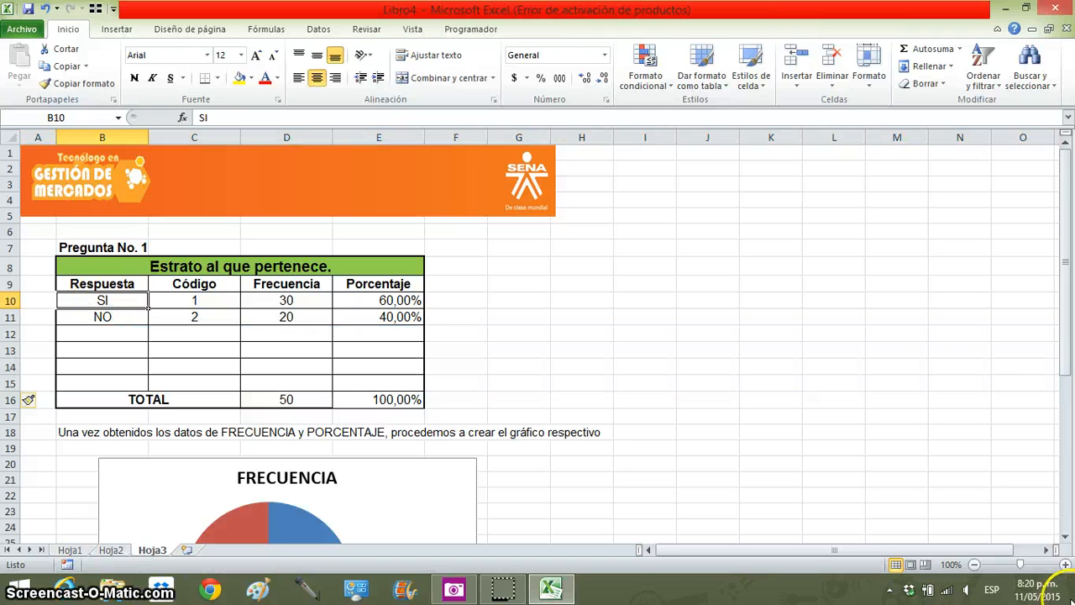
{"action": "mouse_move", "coordinate": [1072, 600]}
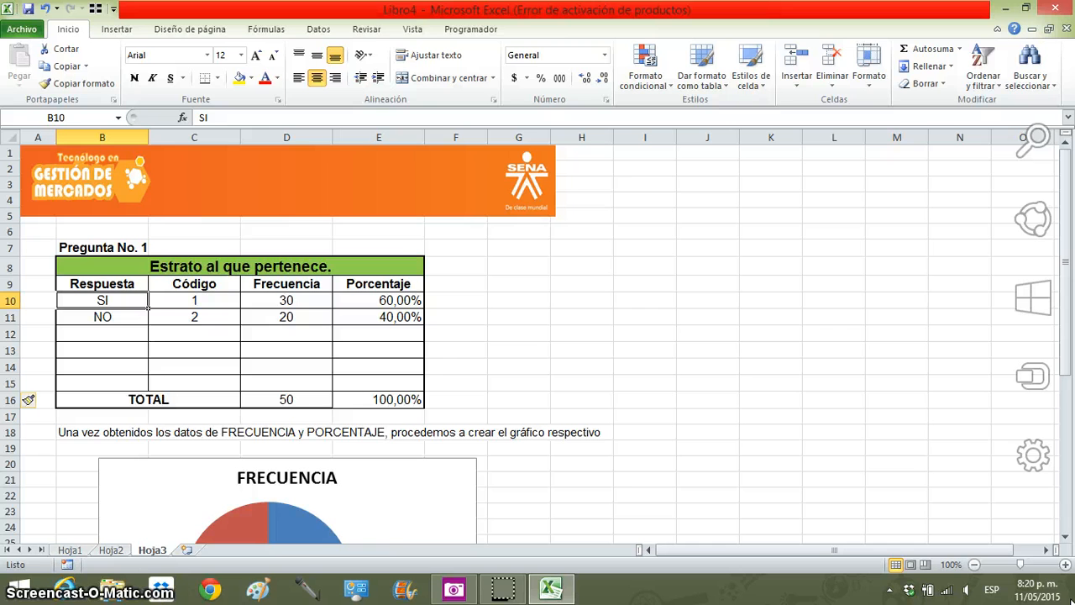
{"action": "type", "text": "="}
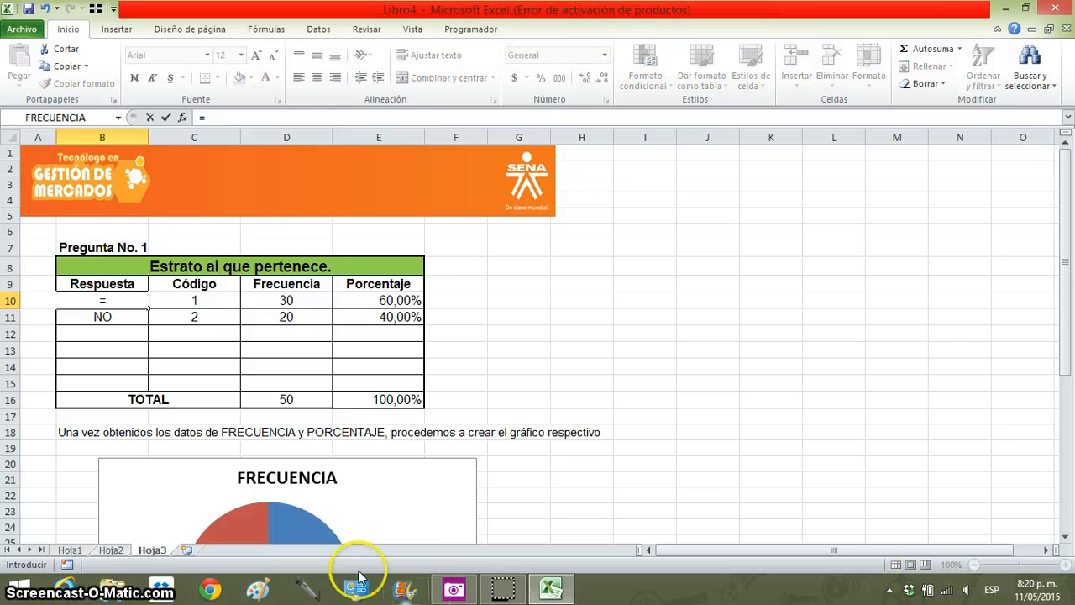
{"action": "left_click", "coordinate": [69, 550]}
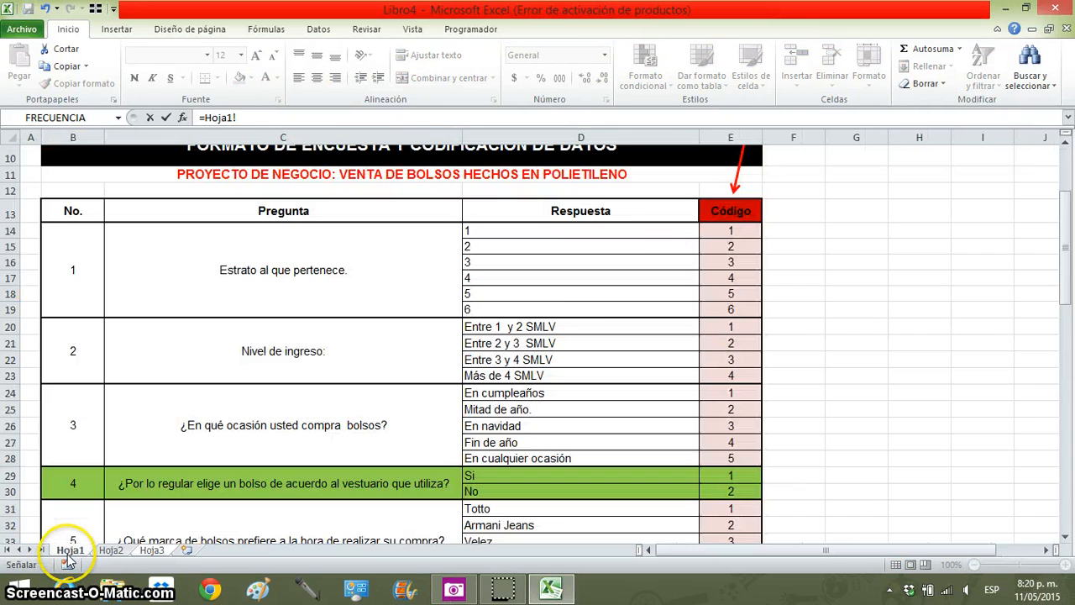
{"action": "left_click", "coordinate": [569, 230]}
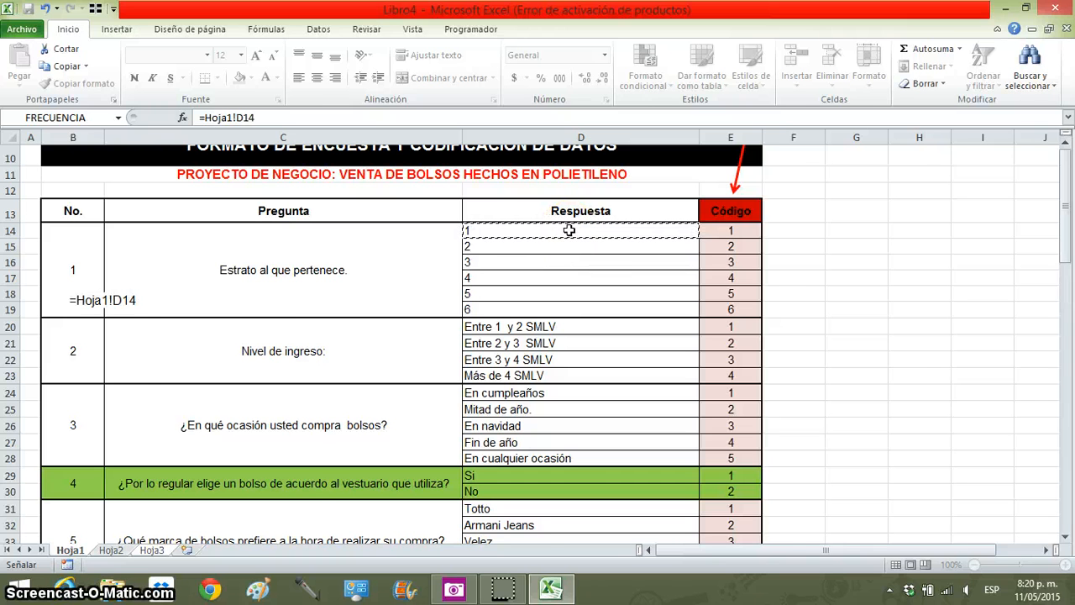
{"action": "key", "text": "Return"}
{"action": "left_click", "coordinate": [135, 300]}
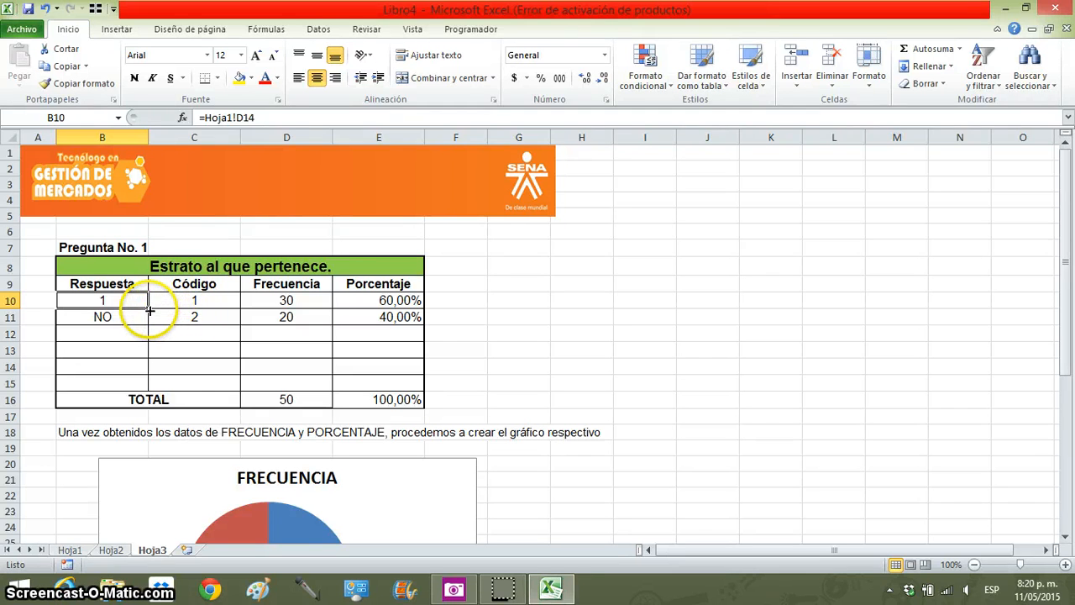
{"action": "left_click_drag", "start_coordinate": [147, 310], "coordinate": [141, 382]}
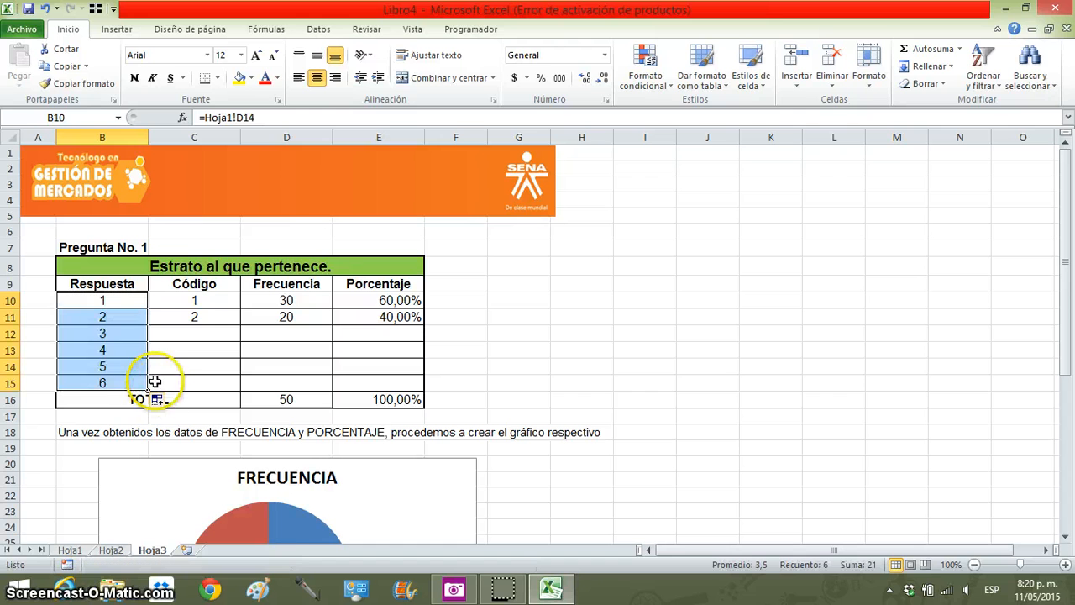
{"action": "left_click", "coordinate": [124, 321]}
{"action": "left_click", "coordinate": [117, 335]}
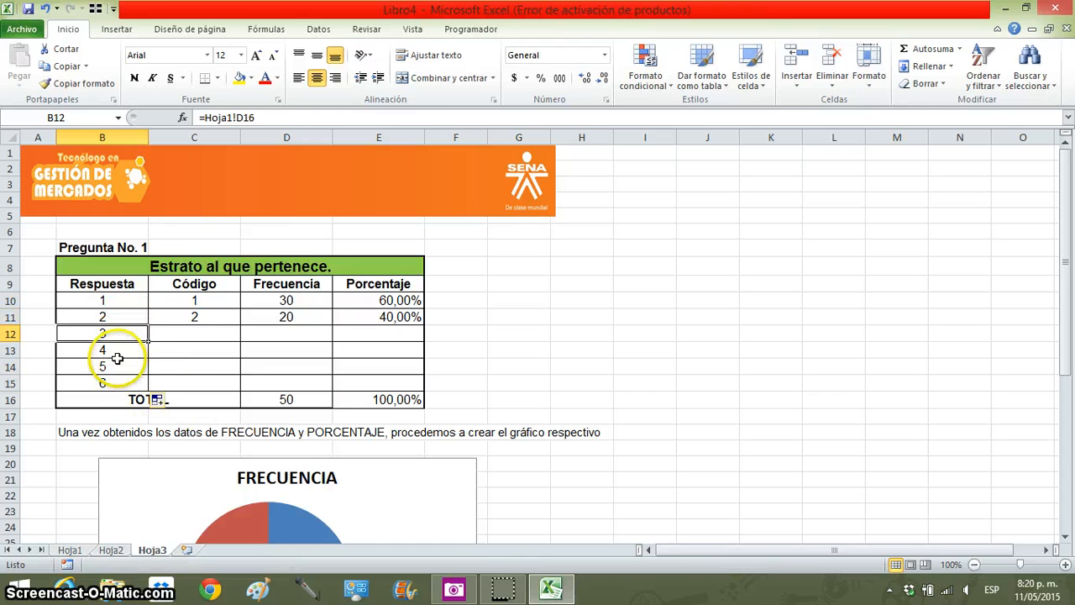
{"action": "left_click", "coordinate": [122, 366]}
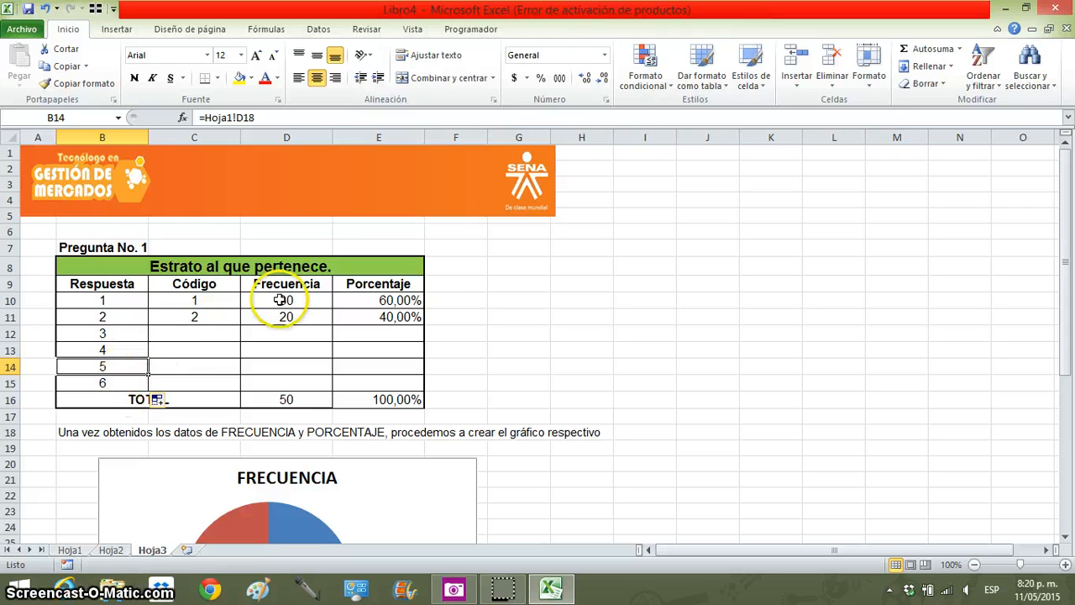
Enter the codes 3, 4, 5 and 6 in C12:C15 of the results table's Código column.
{"action": "left_click", "coordinate": [196, 304]}
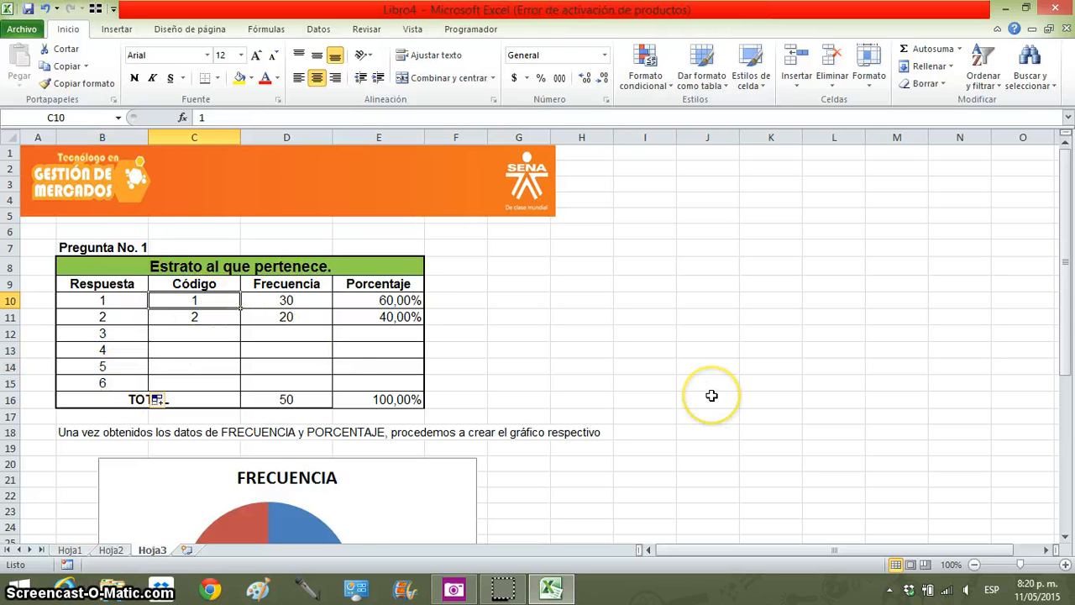
{"action": "key", "text": "Return"}
{"action": "key", "text": "Return"}
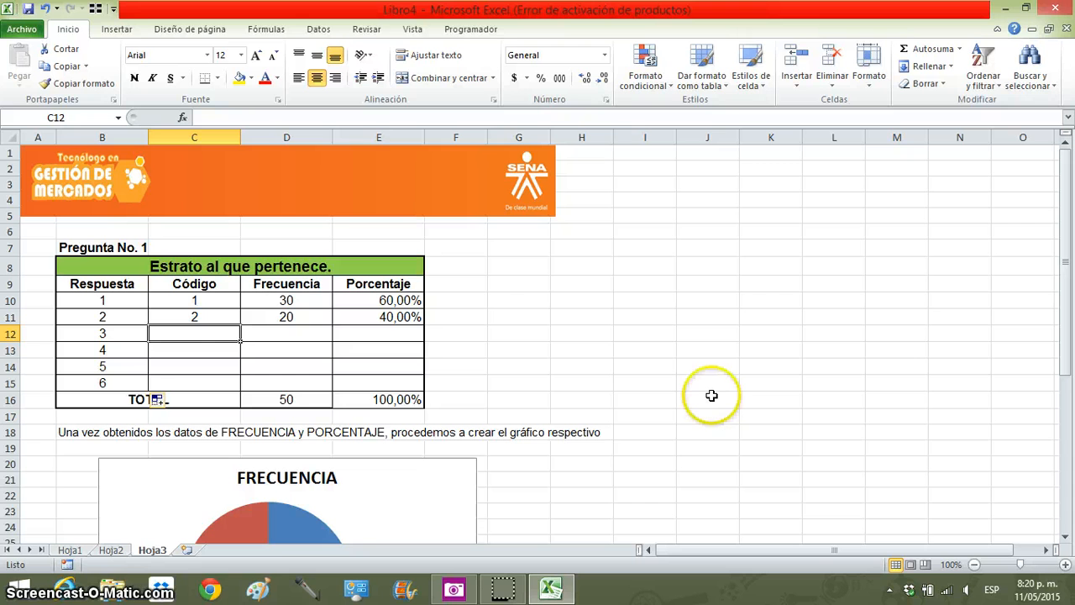
{"action": "type", "text": "3"}
{"action": "key", "text": "Return"}
{"action": "type", "text": "4"}
{"action": "key", "text": "Return"}
{"action": "type", "text": "5"}
{"action": "key", "text": "Return"}
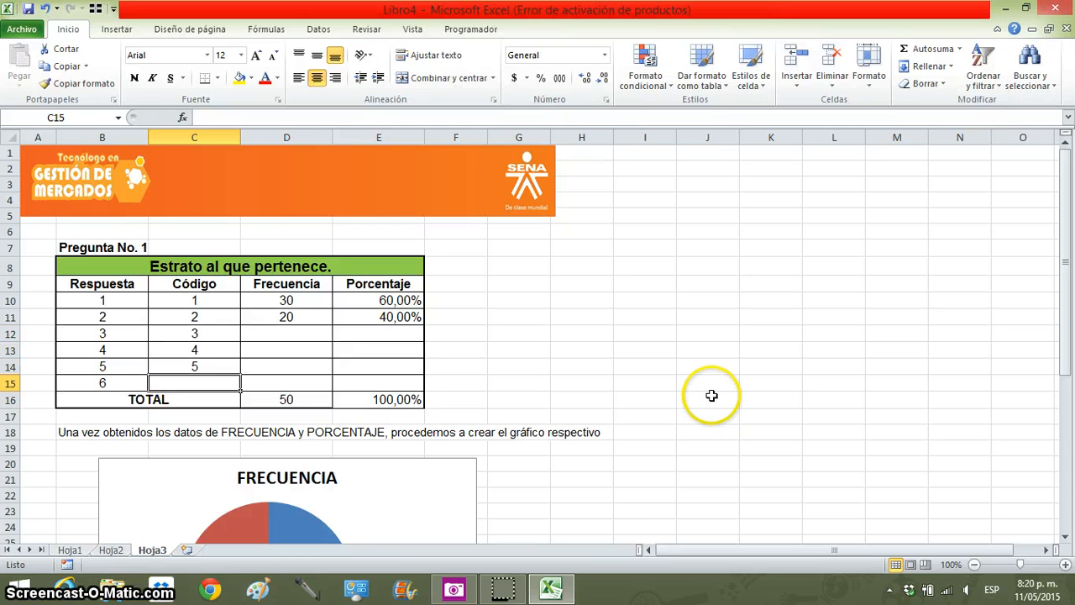
{"action": "type", "text": "6"}
{"action": "key", "text": "Up"}
Clear the old FRECUENCIA array formula from D10:D11 in the Frecuencia column.
{"action": "key", "text": "Up"}
{"action": "key", "text": "Up"}
{"action": "key", "text": "Up"}
{"action": "key", "text": "Up"}
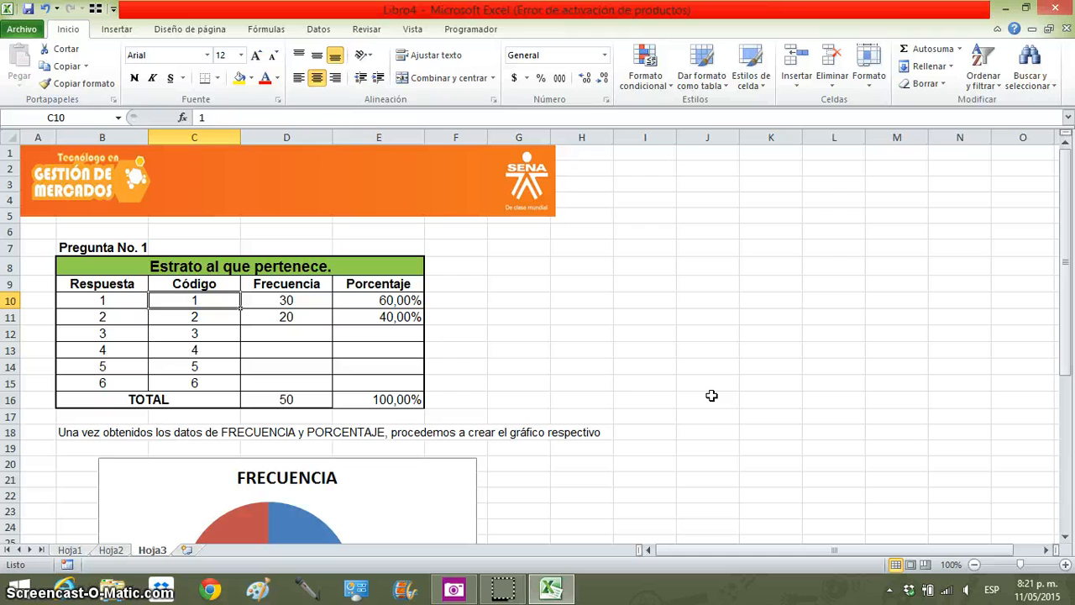
{"action": "key", "text": "Right"}
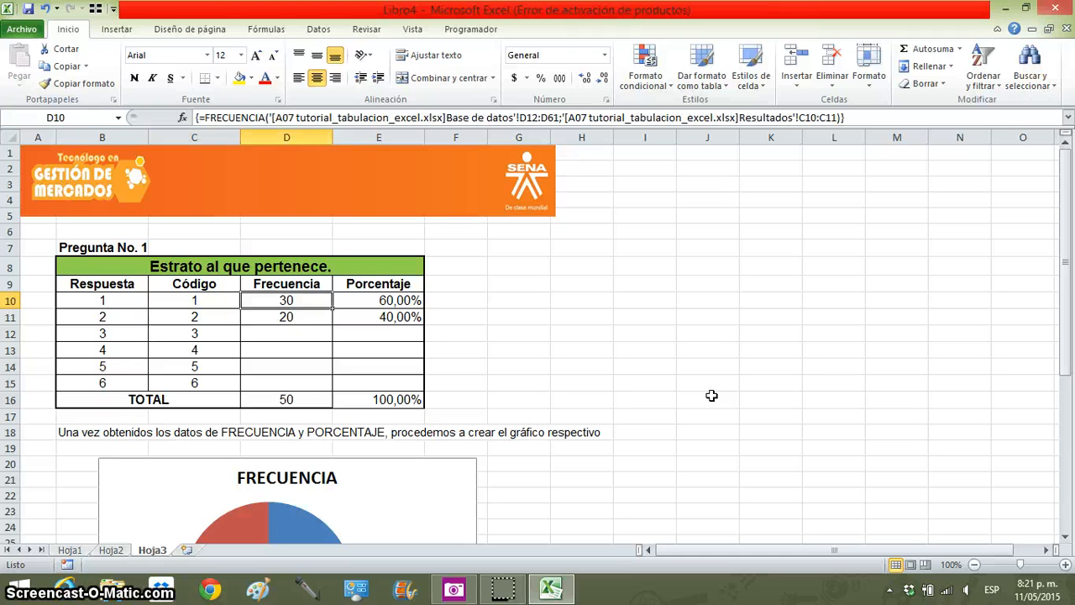
{"action": "key", "text": "shift+Down"}
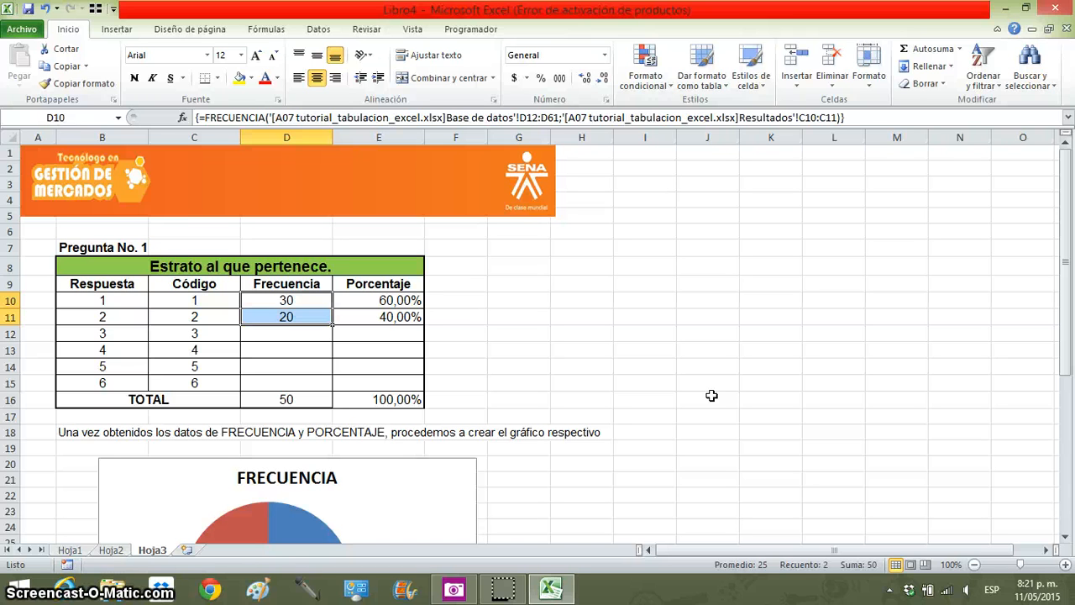
{"action": "key", "text": "Delete"}
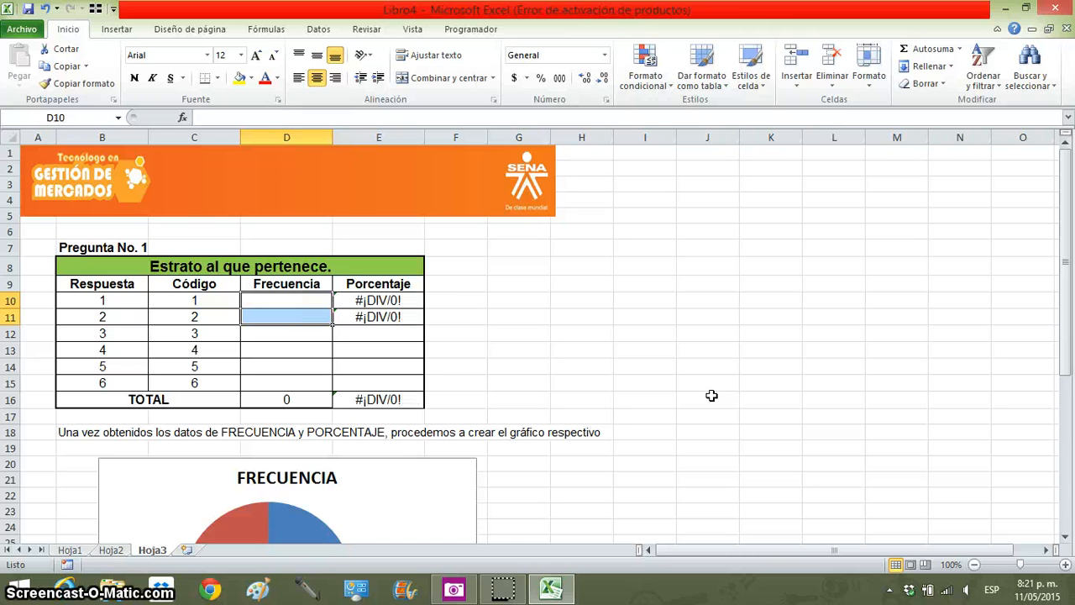
Search all functions for FRECUENCIA and insert it in D10, opening its function arguments.
{"action": "key", "text": "Up"}
{"action": "key", "text": "Down"}
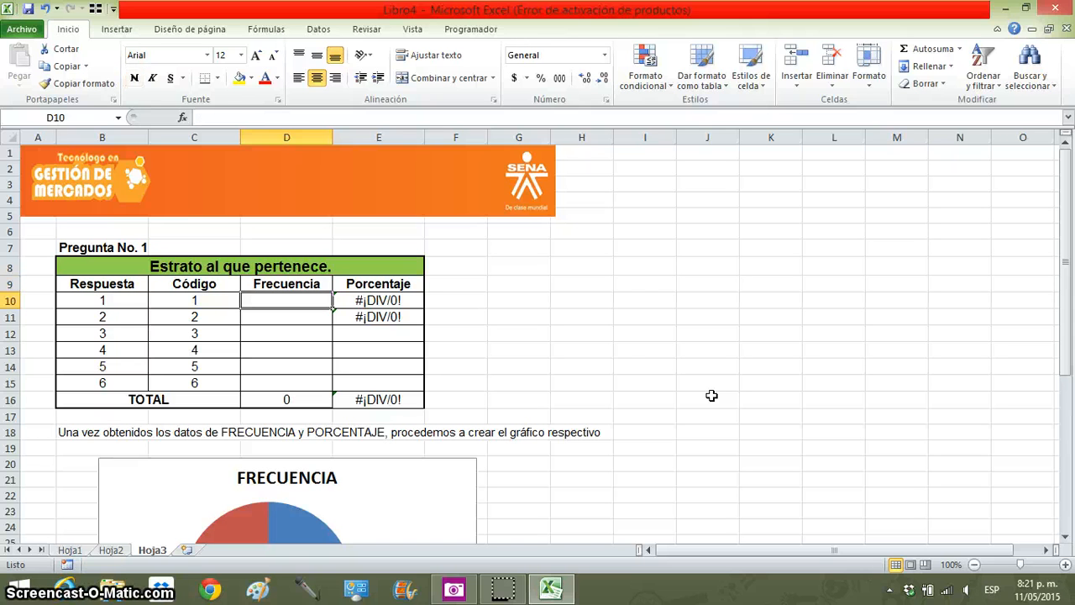
{"action": "left_click", "coordinate": [183, 118]}
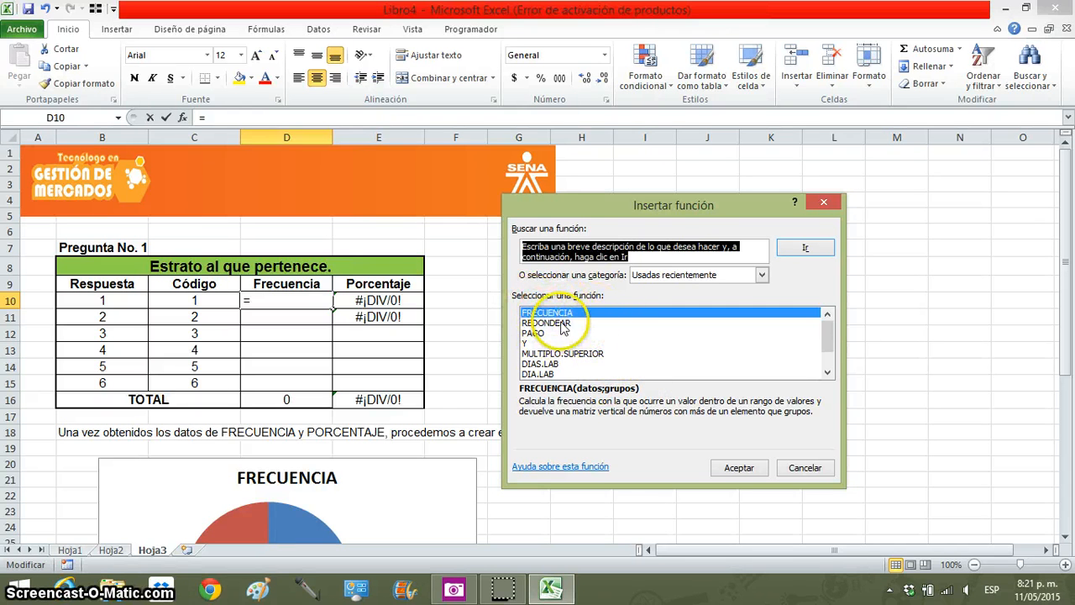
{"action": "left_click", "coordinate": [640, 256]}
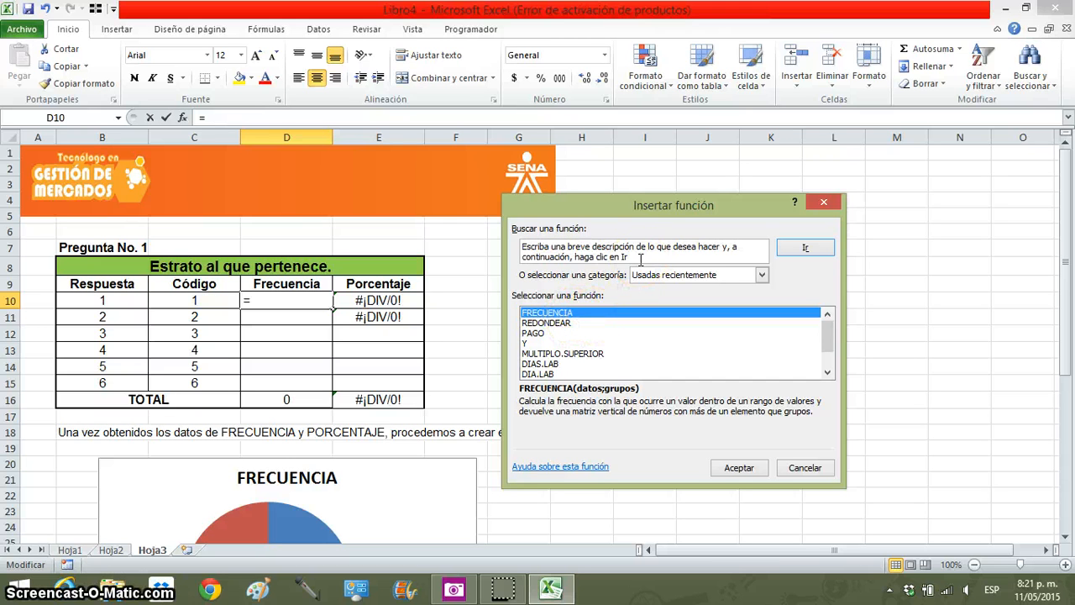
{"action": "key", "text": "shift+Up"}
{"action": "key", "text": "BackSpace"}
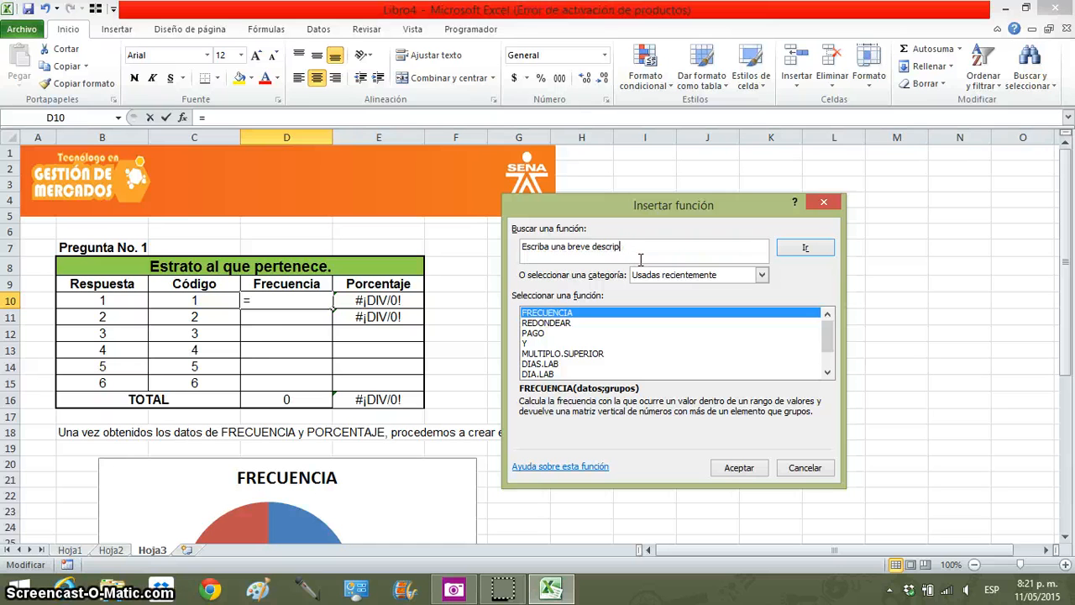
{"action": "key", "text": "BackSpace"}
{"action": "key", "text": "BackSpace"}
{"action": "key", "text": "BackSpace"}
{"action": "key", "text": "BackSpace"}
{"action": "key", "text": "BackSpace"}
{"action": "key", "text": "BackSpace"}
{"action": "key", "text": "BackSpace"}
{"action": "key", "text": "BackSpace"}
{"action": "key", "text": "BackSpace"}
{"action": "key", "text": "BackSpace"}
{"action": "key", "text": "BackSpace"}
{"action": "key", "text": "BackSpace"}
{"action": "key", "text": "BackSpace"}
{"action": "key", "text": "BackSpace"}
{"action": "key", "text": "BackSpace"}
{"action": "key", "text": "BackSpace"}
{"action": "key", "text": "BackSpace"}
{"action": "key", "text": "BackSpace"}
{"action": "key", "text": "BackSpace"}
{"action": "key", "text": "BackSpace"}
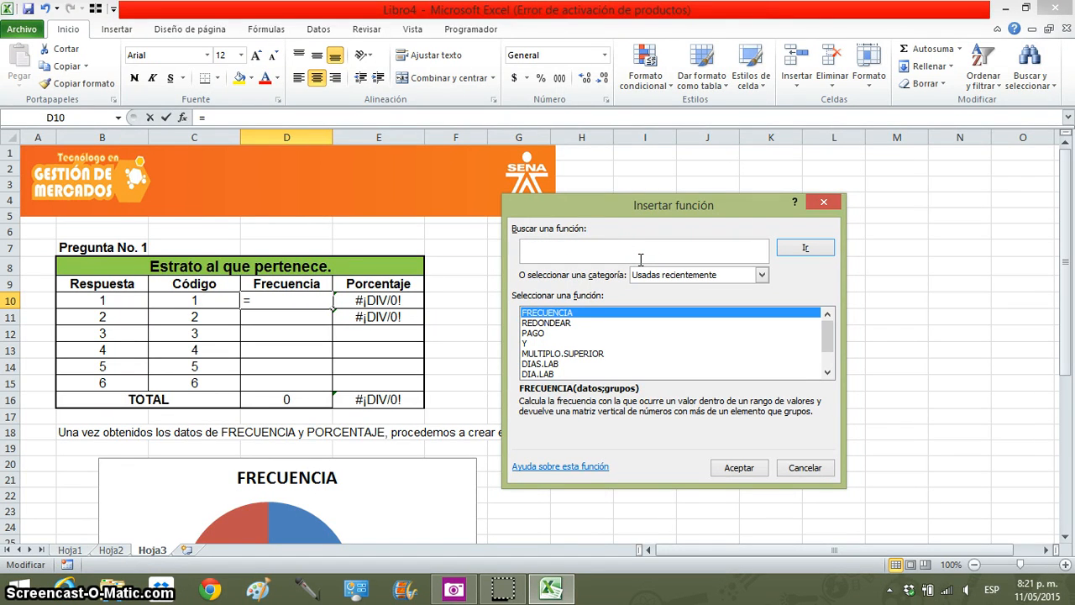
{"action": "type", "text": "FRECUENCIA"}
{"action": "left_click", "coordinate": [769, 276]}
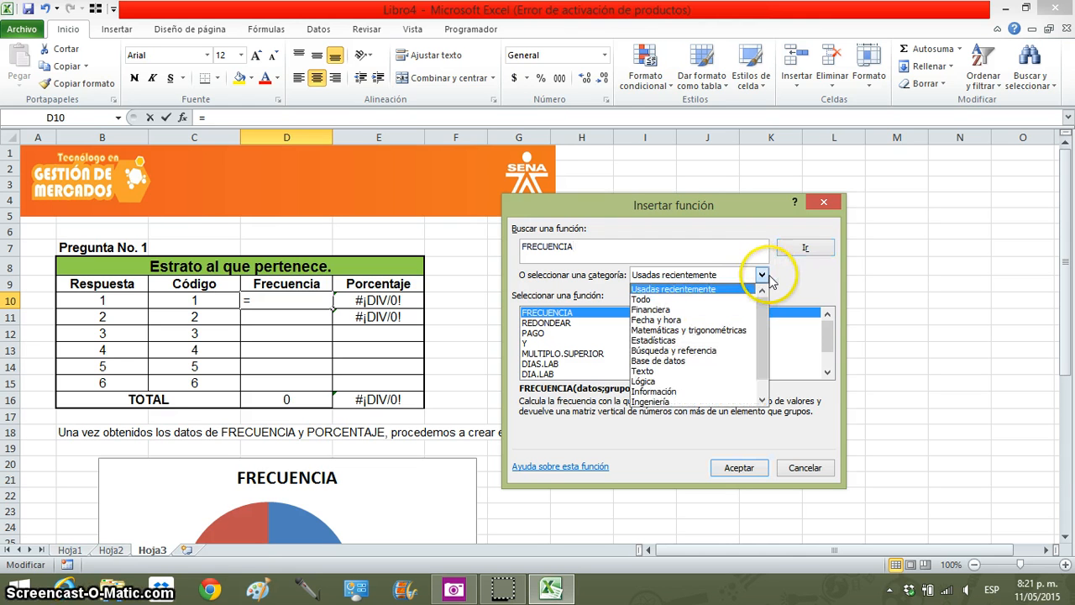
{"action": "left_click", "coordinate": [664, 296]}
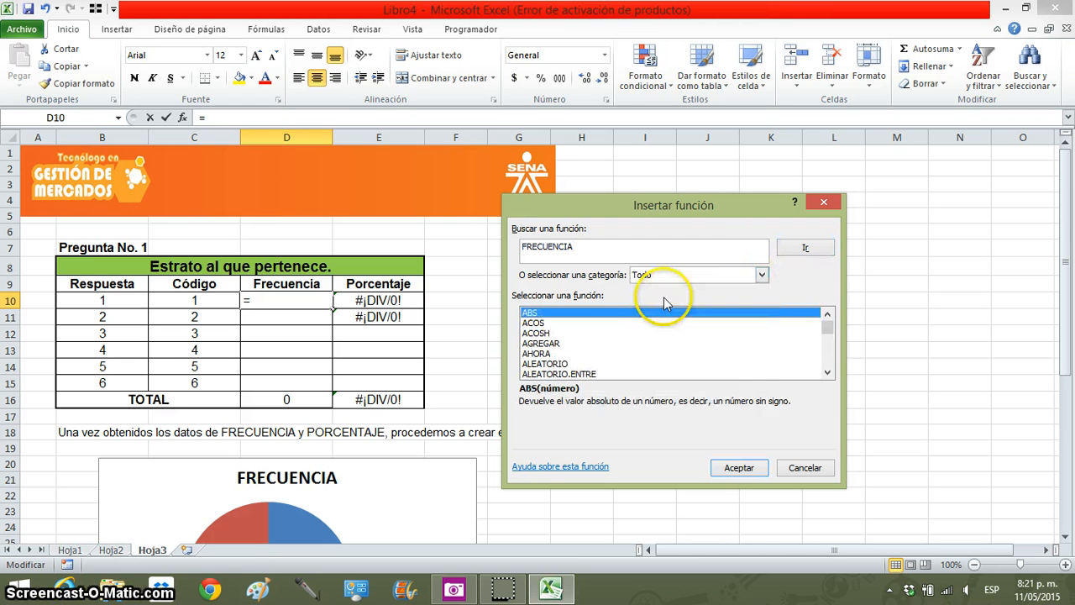
{"action": "left_click", "coordinate": [804, 248]}
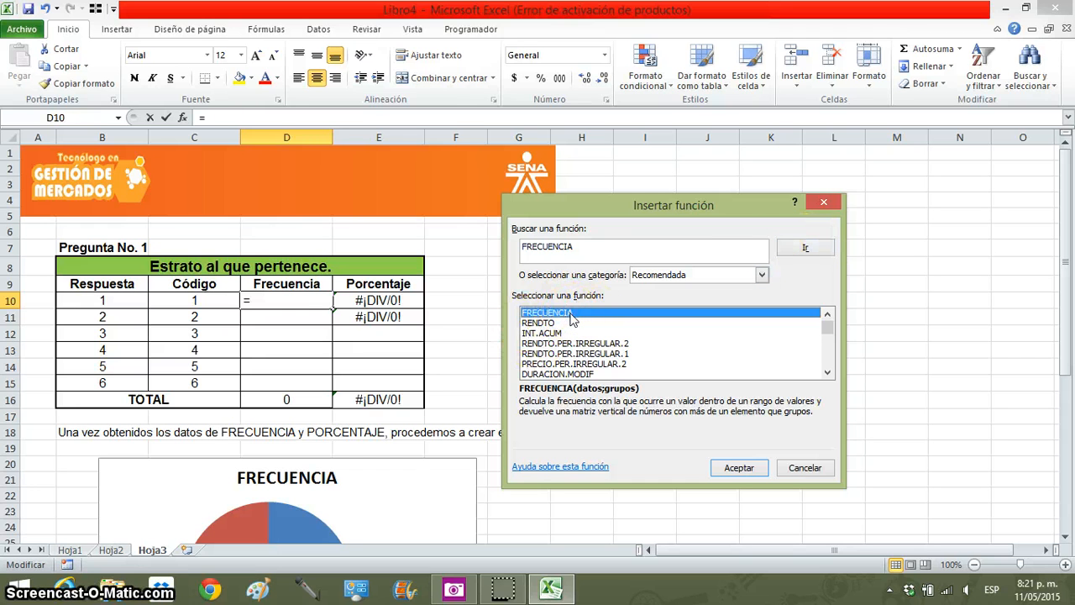
{"action": "left_click", "coordinate": [740, 468]}
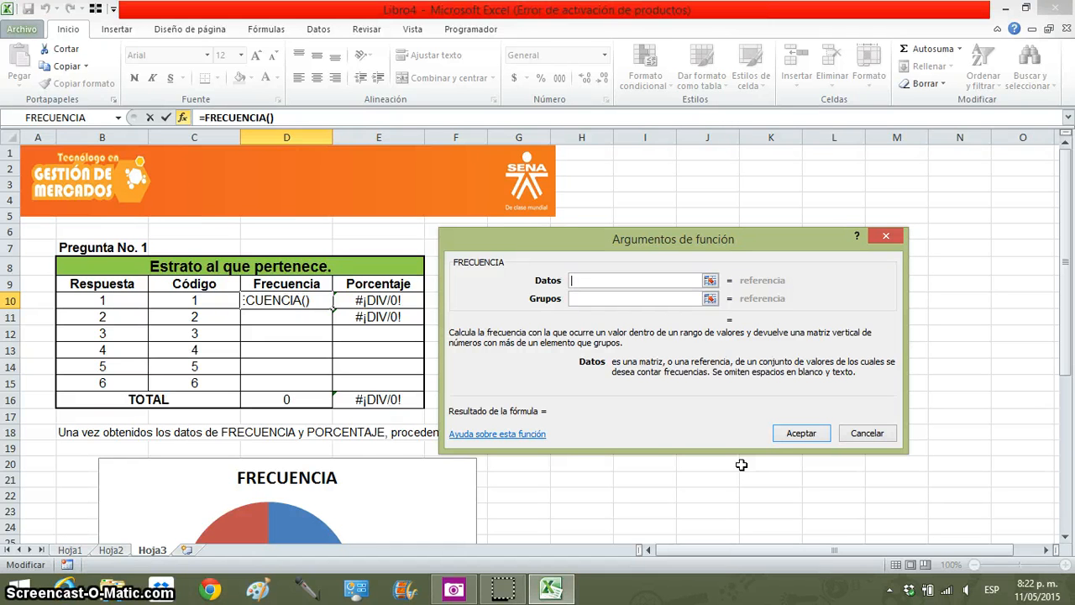
Set the Datos argument of FRECUENCIA to the Preg. No. 1 responses, Hoja2!A12:A61.
{"action": "left_click", "coordinate": [711, 282]}
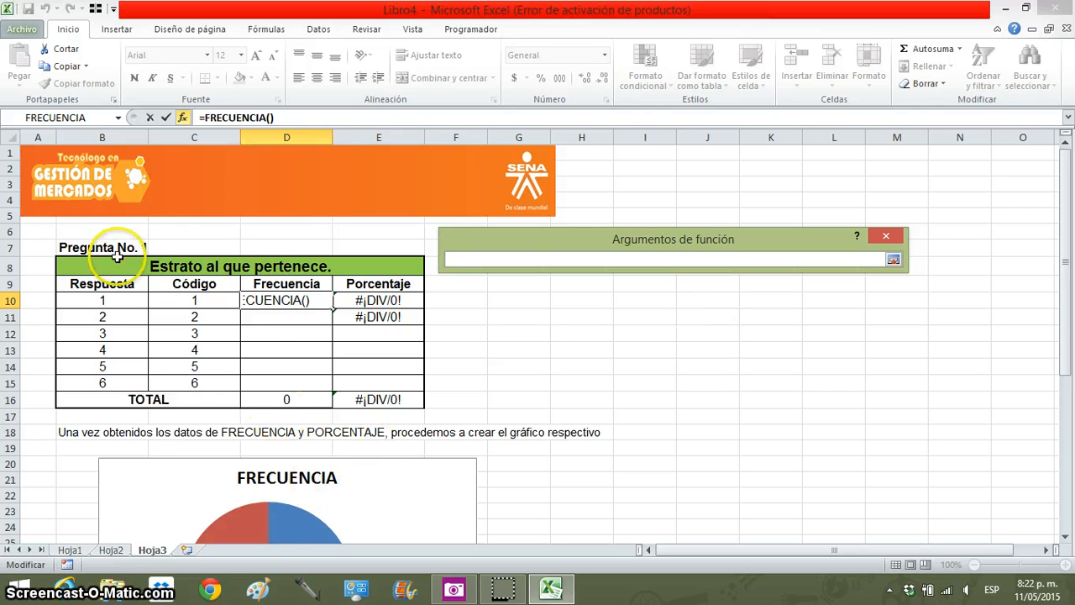
{"action": "left_click", "coordinate": [116, 552]}
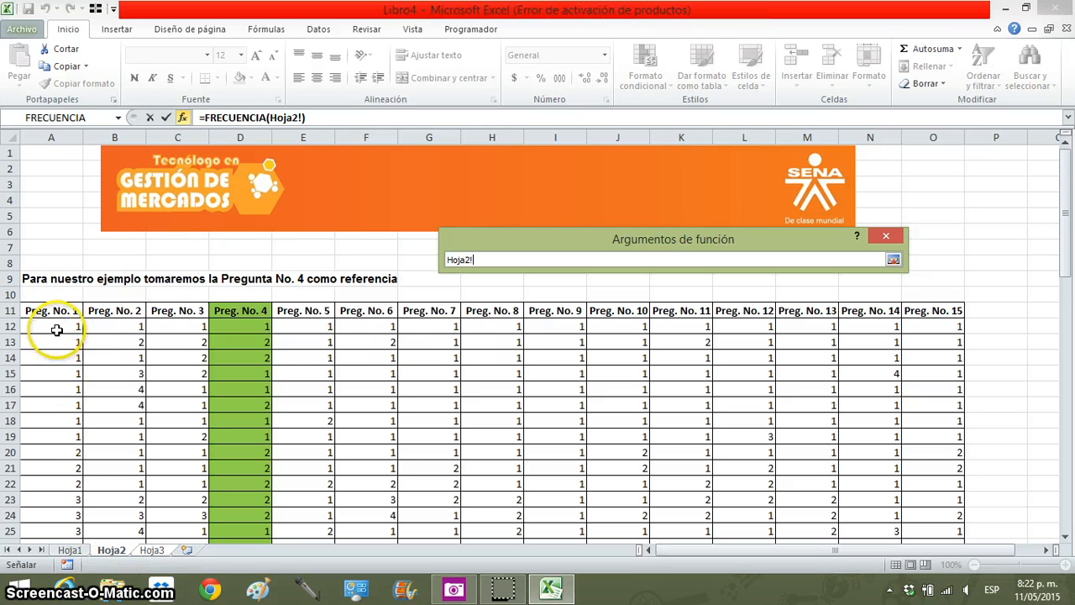
{"action": "left_click_drag", "start_coordinate": [57, 335], "coordinate": [68, 515]}
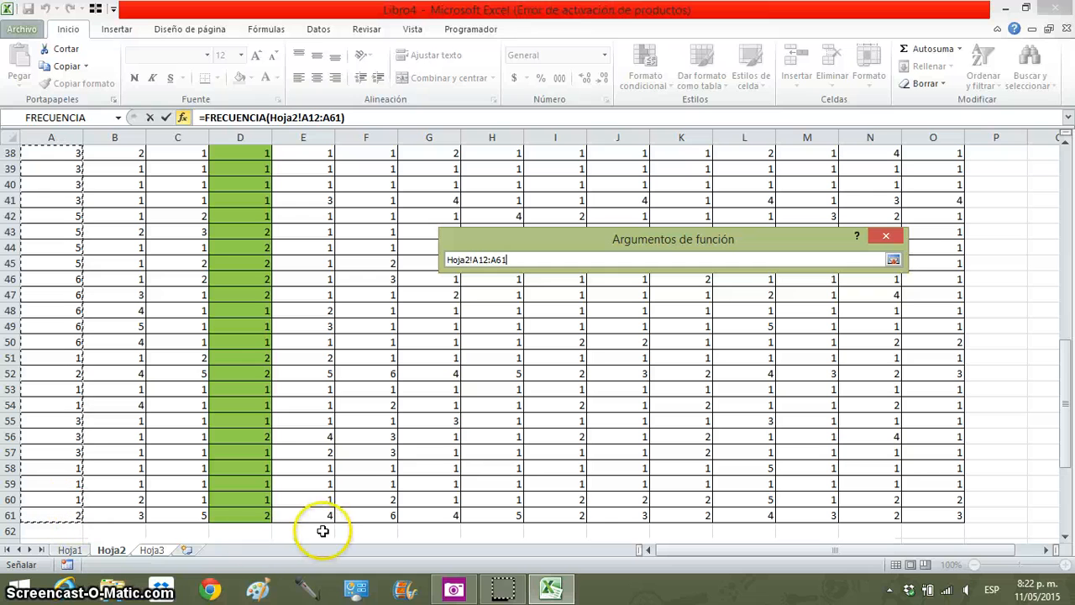
Set the Grupos argument of FRECUENCIA to the codes in C10:C15 and insert the function in D10.
{"action": "left_click", "coordinate": [893, 259]}
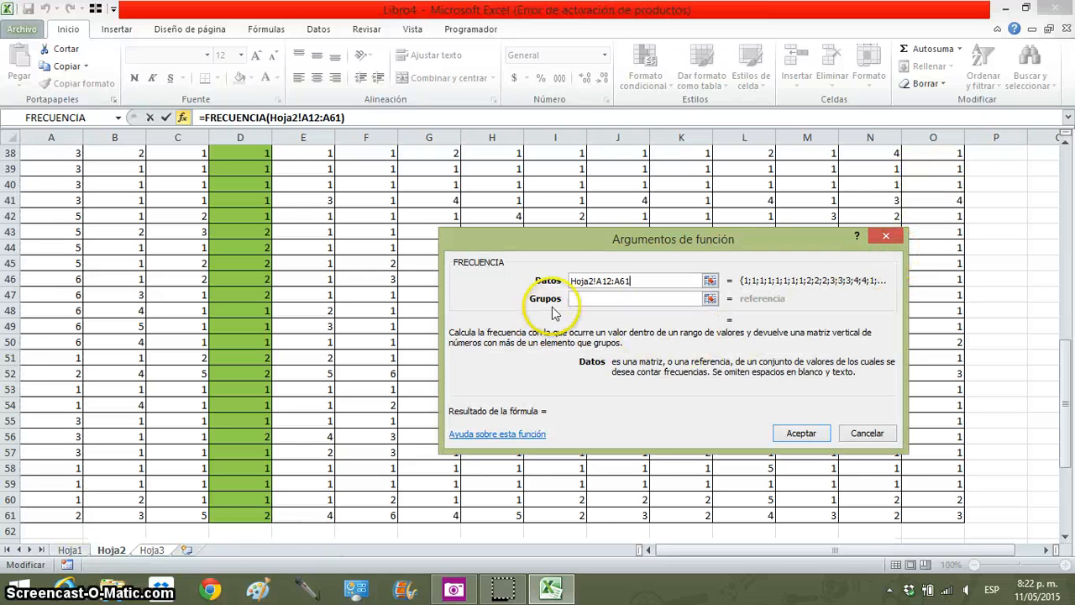
{"action": "left_click", "coordinate": [607, 300]}
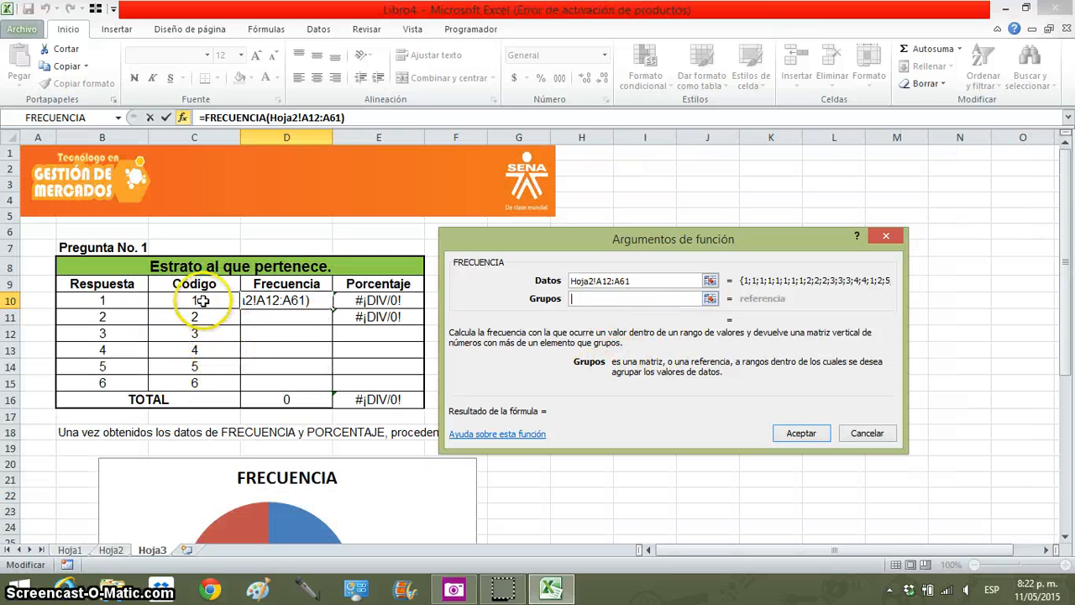
{"action": "left_click_drag", "start_coordinate": [204, 300], "coordinate": [215, 383]}
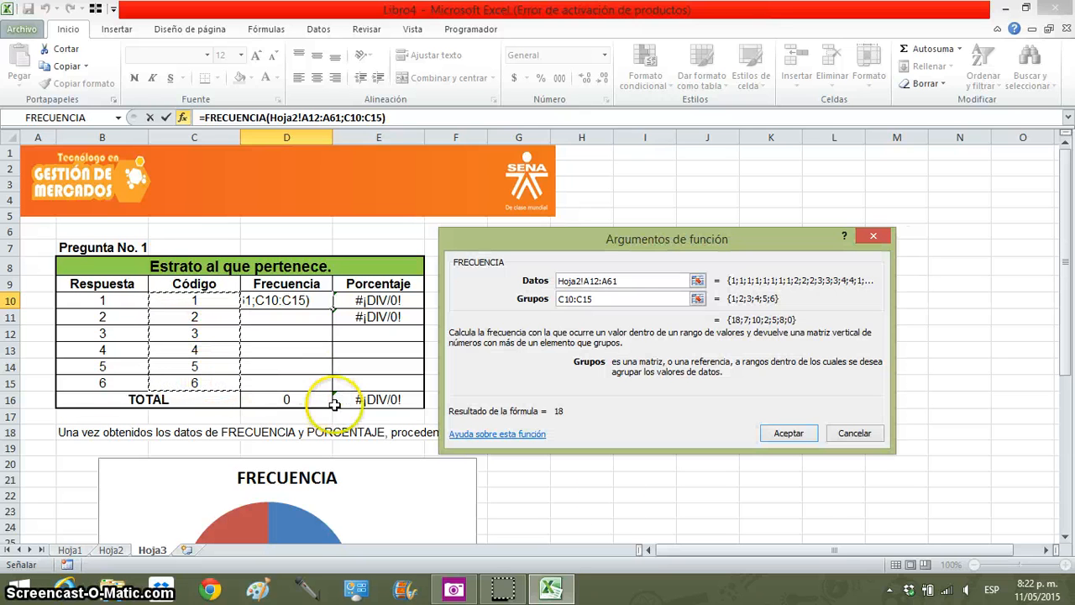
{"action": "left_click", "coordinate": [789, 434]}
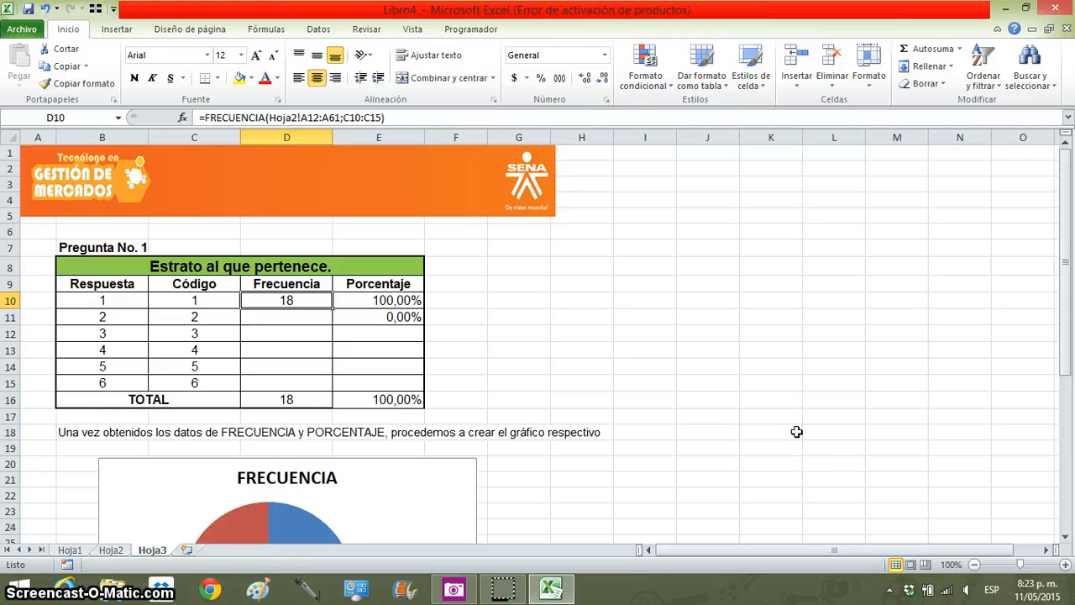
{"action": "left_click", "coordinate": [193, 300]}
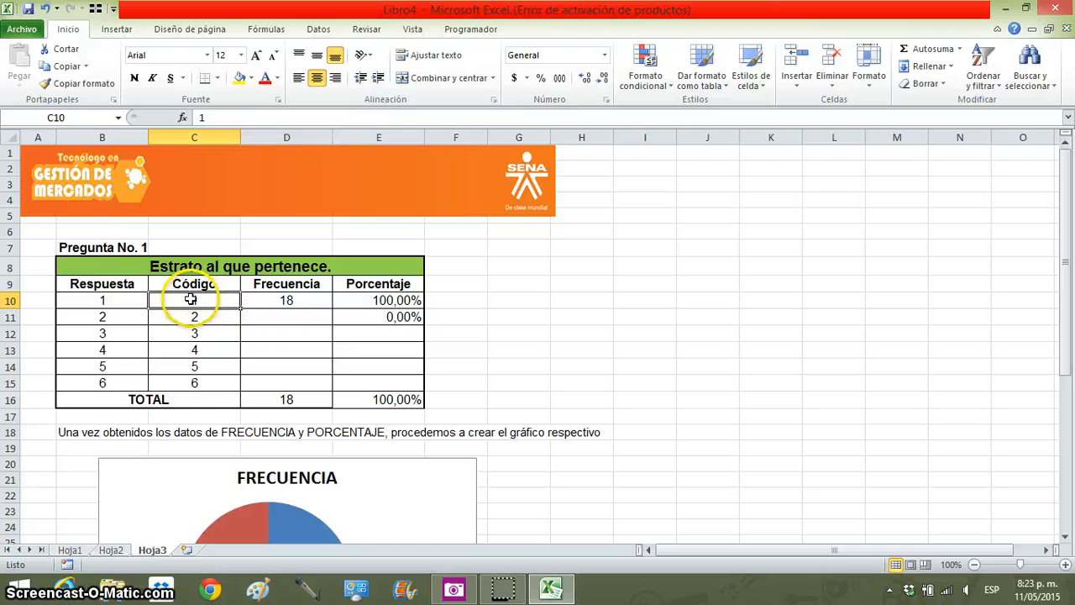
{"action": "left_click", "coordinate": [113, 247]}
{"action": "left_click", "coordinate": [286, 302]}
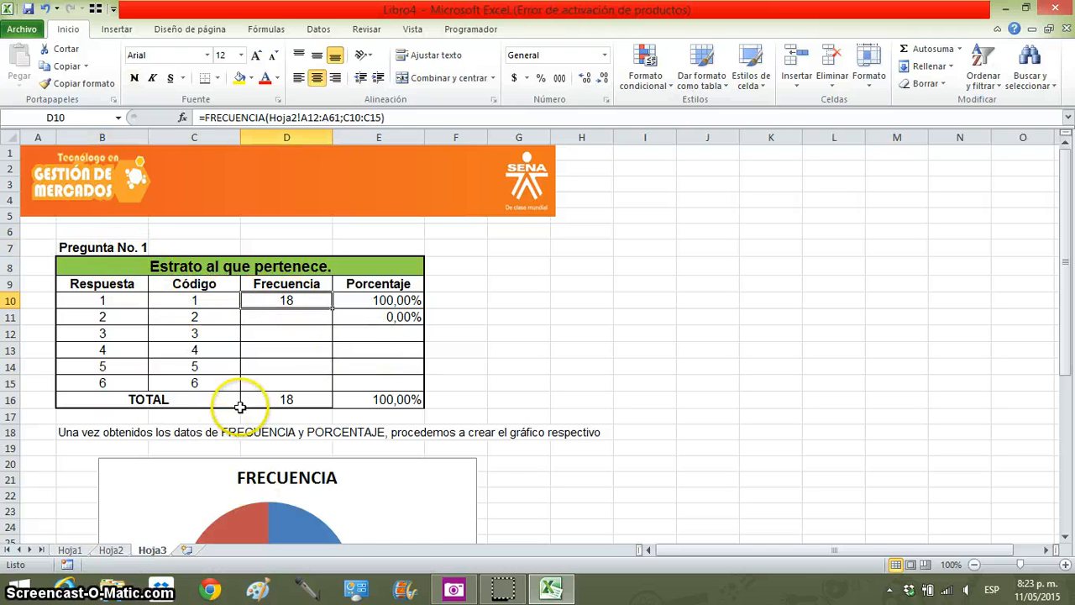
Add filters to the question header row A11:O11 on Hoja2.
{"action": "left_click", "coordinate": [112, 550]}
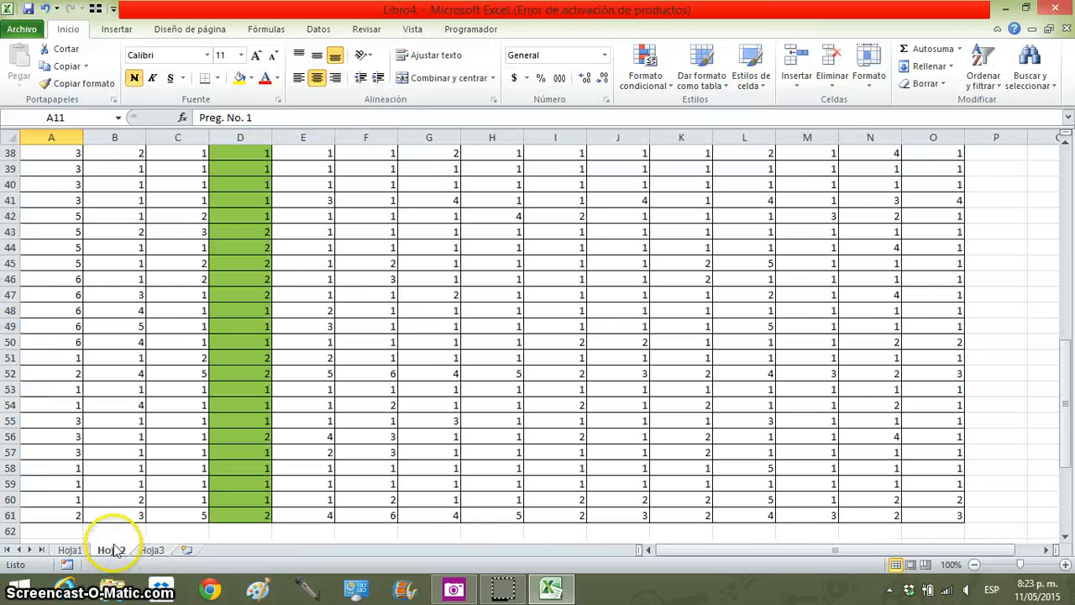
{"action": "scroll", "coordinate": [154, 397], "scroll_direction": "up", "scroll_amount": 12}
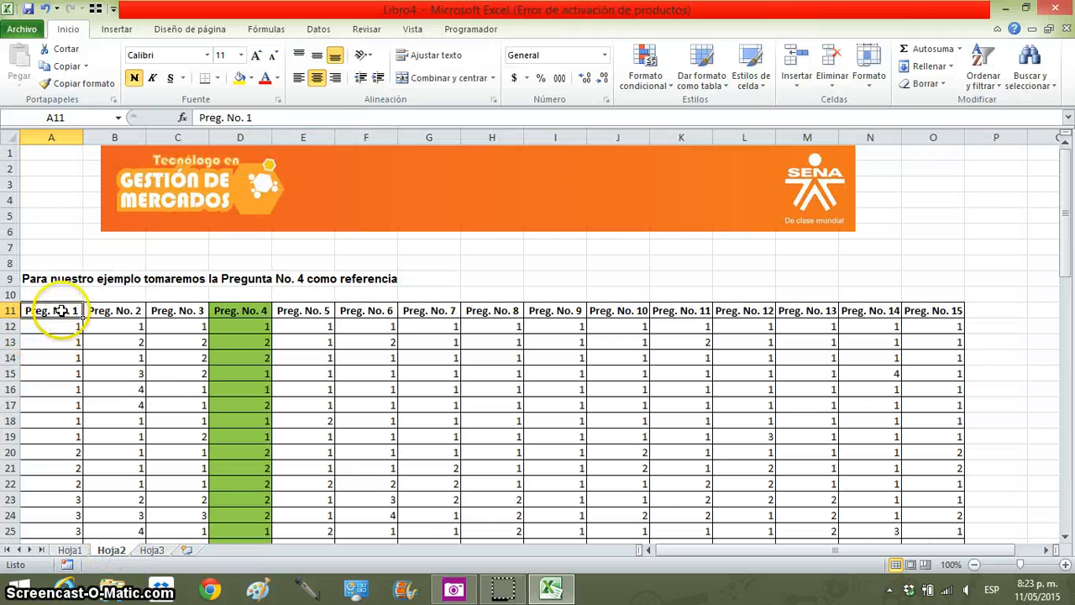
{"action": "left_click_drag", "start_coordinate": [61, 310], "coordinate": [932, 311]}
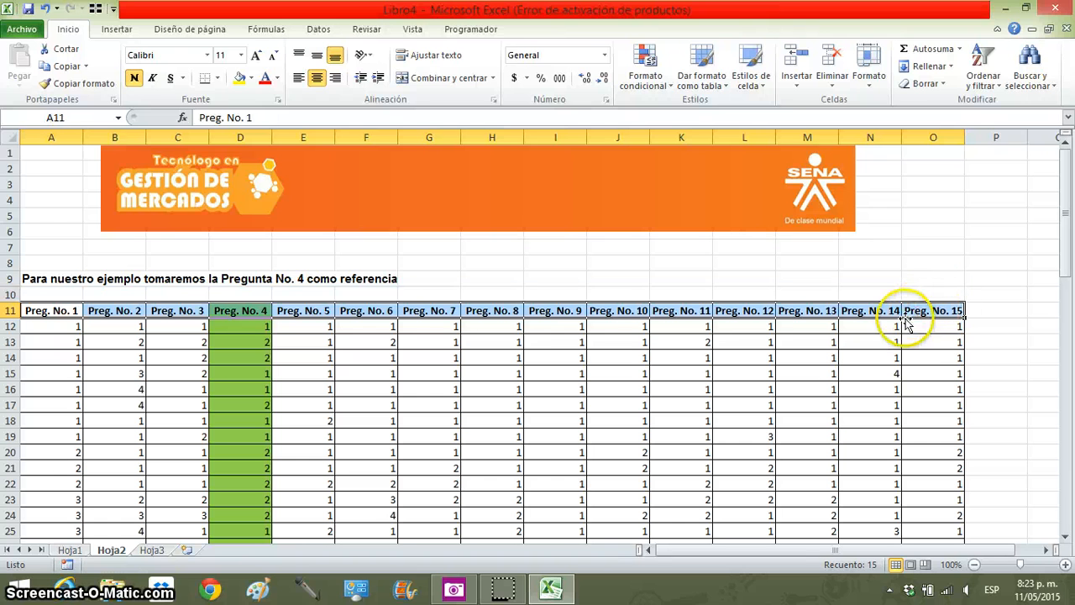
{"action": "left_click", "coordinate": [323, 29]}
{"action": "left_click", "coordinate": [418, 59]}
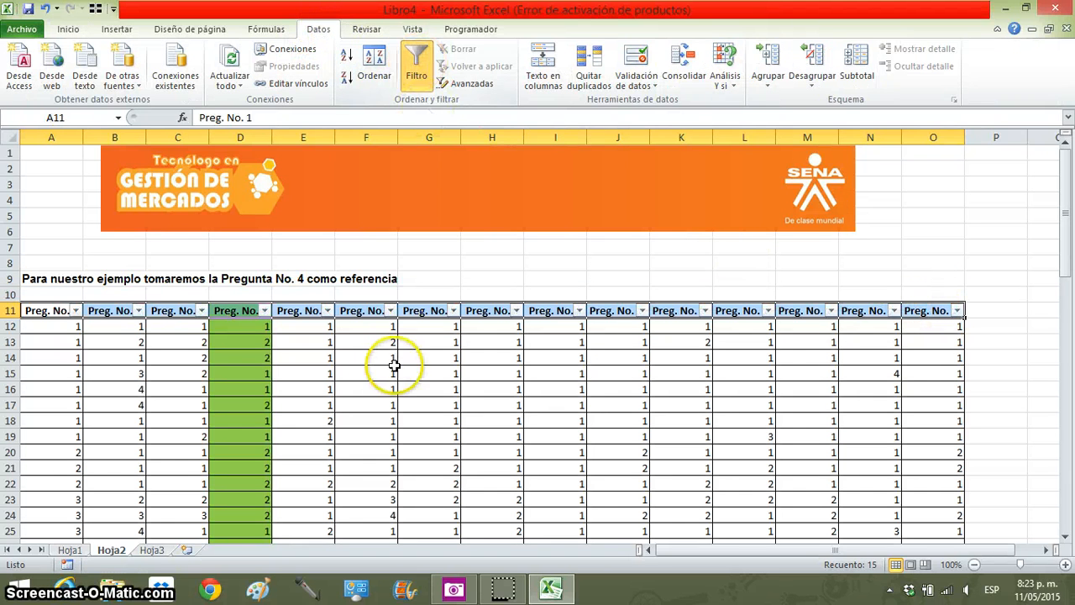
Filter the Preg. No. 1 column to only the rows with answer 1 to check their count.
{"action": "scroll", "coordinate": [393, 365], "scroll_direction": "down", "scroll_amount": 2}
{"action": "left_click", "coordinate": [105, 245]}
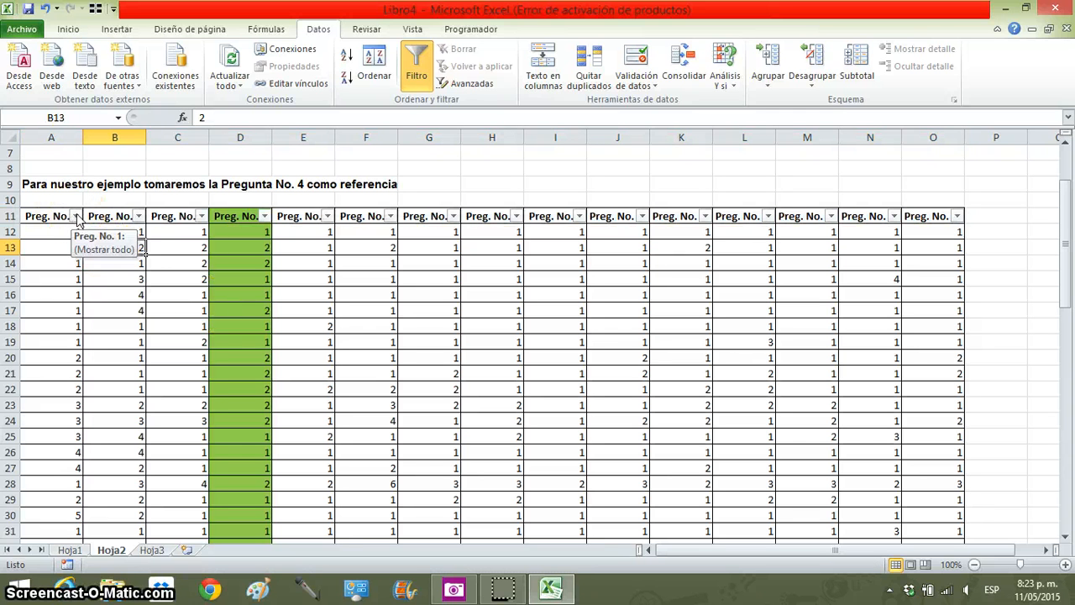
{"action": "left_click", "coordinate": [77, 217]}
{"action": "left_click", "coordinate": [103, 363]}
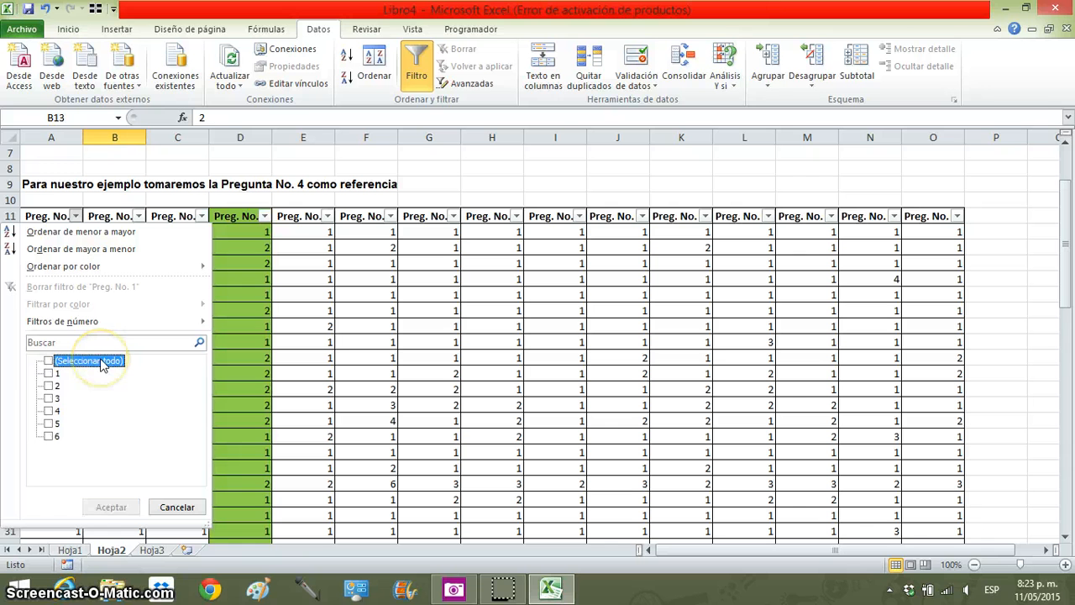
{"action": "left_click", "coordinate": [49, 373]}
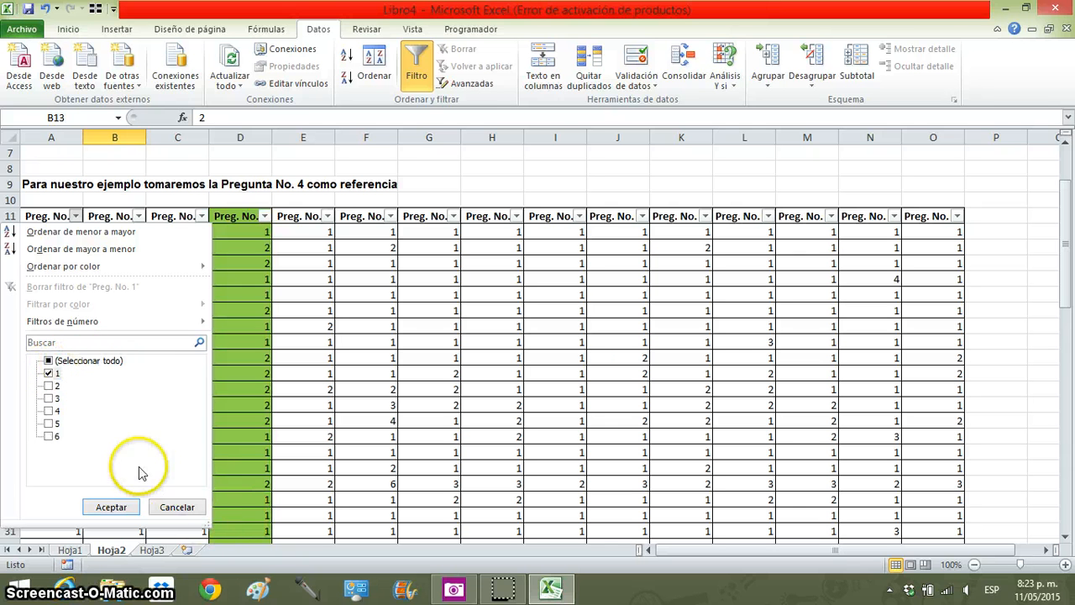
{"action": "left_click", "coordinate": [113, 507]}
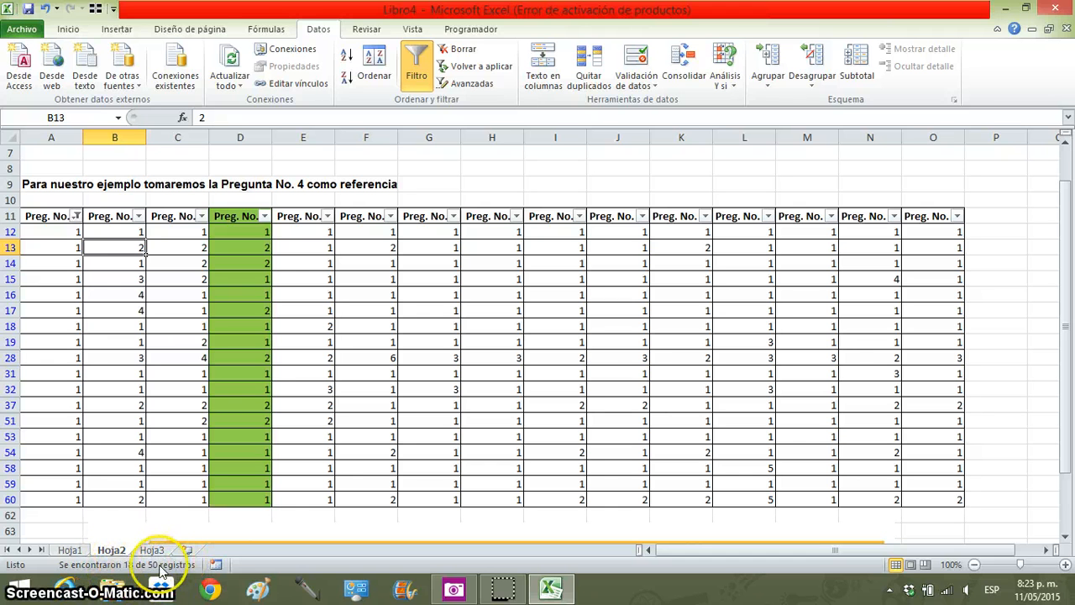
Show all answers again in the Preg. No. 1 filter and return to the results table on Hoja3.
{"action": "left_click", "coordinate": [77, 216]}
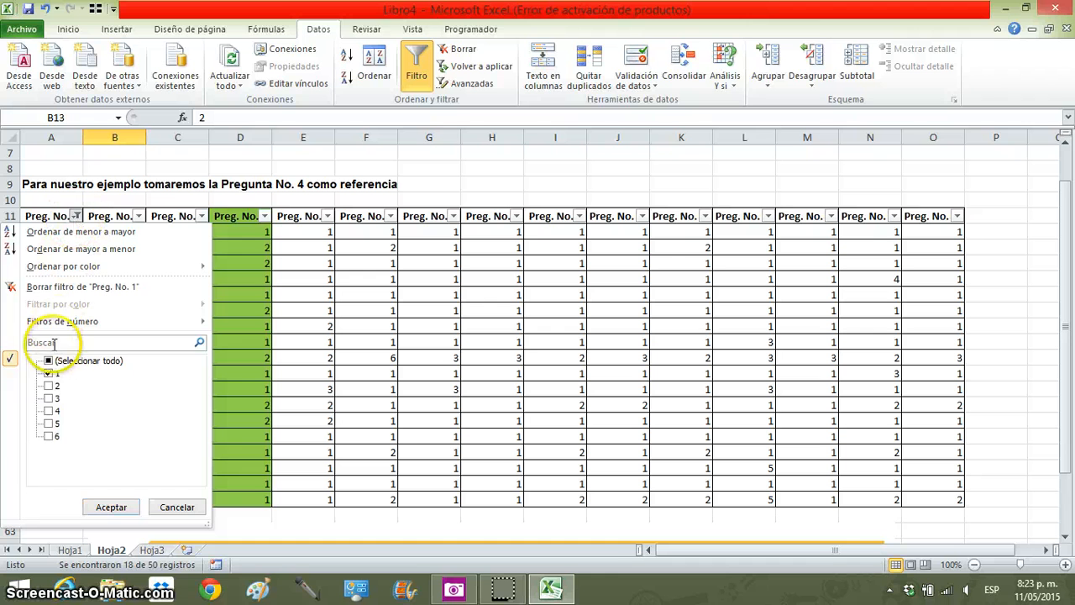
{"action": "left_click", "coordinate": [49, 361]}
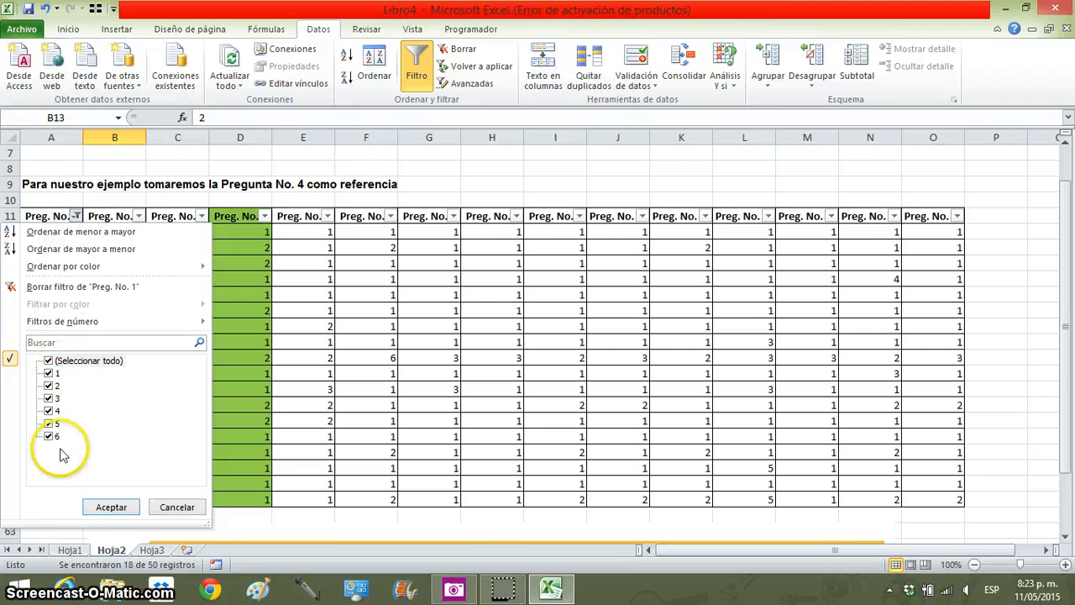
{"action": "left_click", "coordinate": [112, 507]}
{"action": "scroll", "coordinate": [143, 432], "scroll_direction": "up", "scroll_amount": 2}
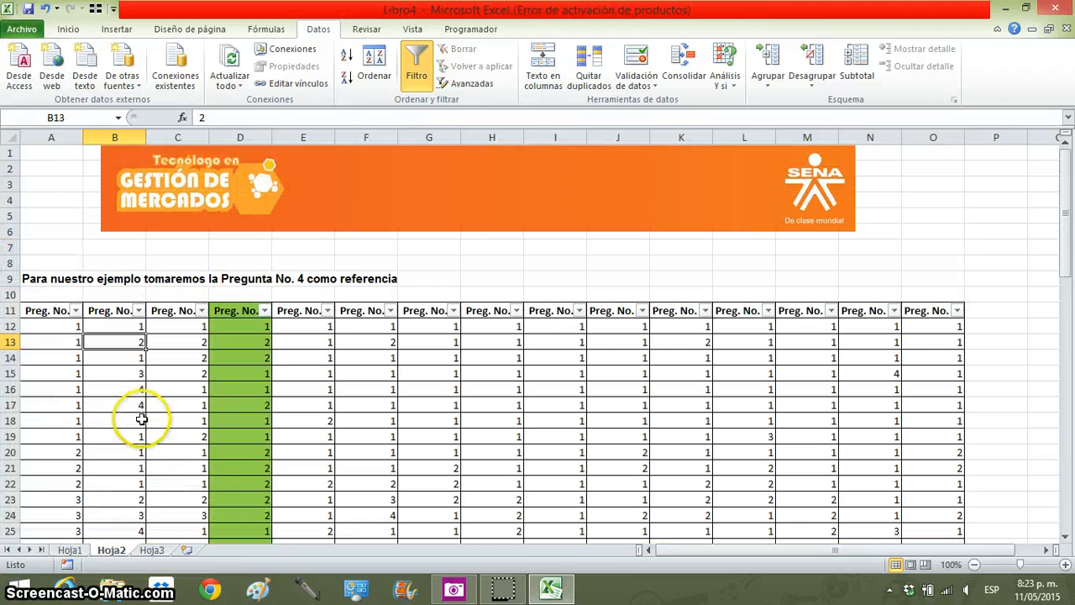
{"action": "left_click", "coordinate": [151, 550]}
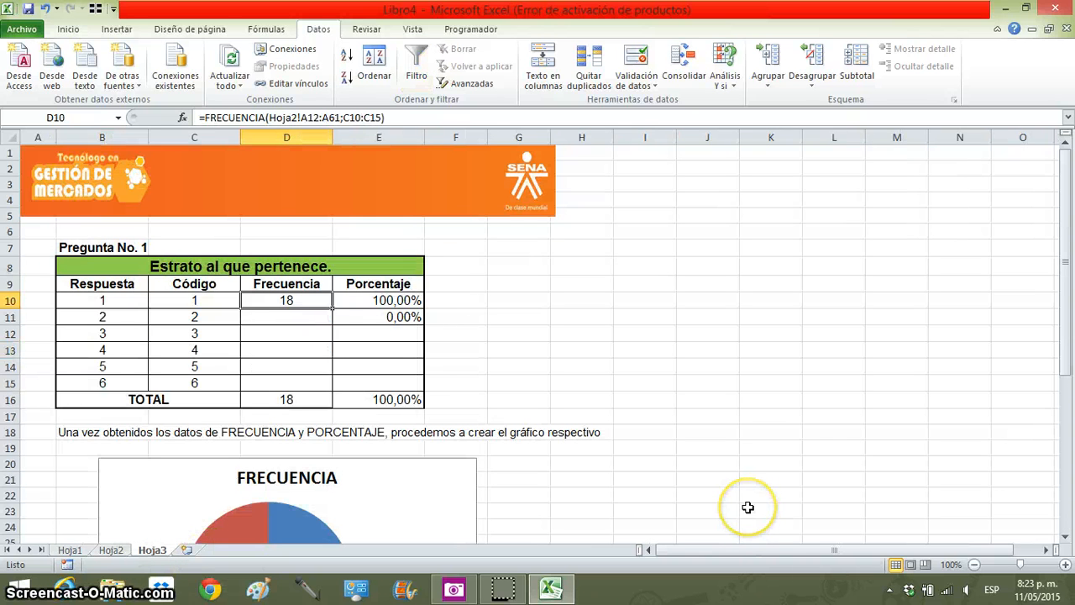